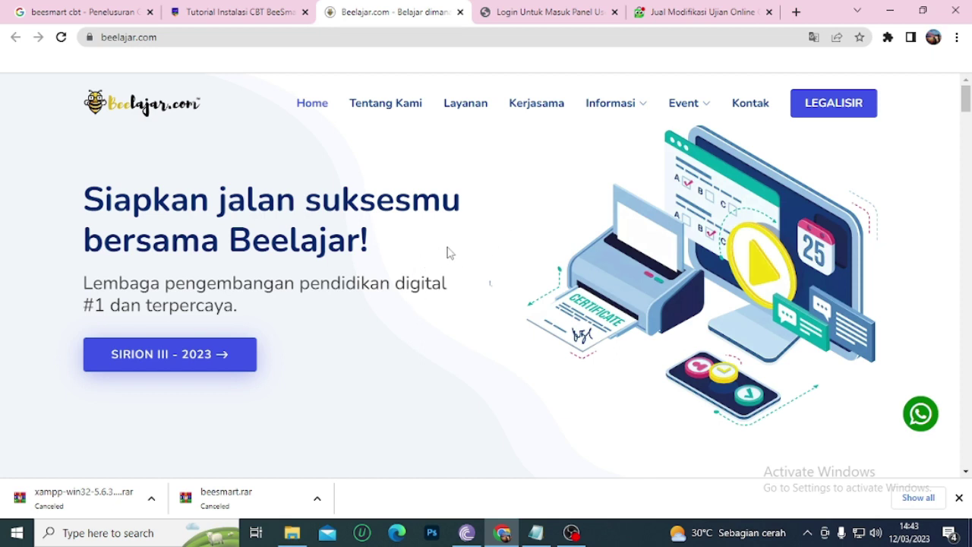
# Look over the Beesmart Community login page at beesmart.my.id and the beelajar.com home page
pyautogui.click(544, 21)
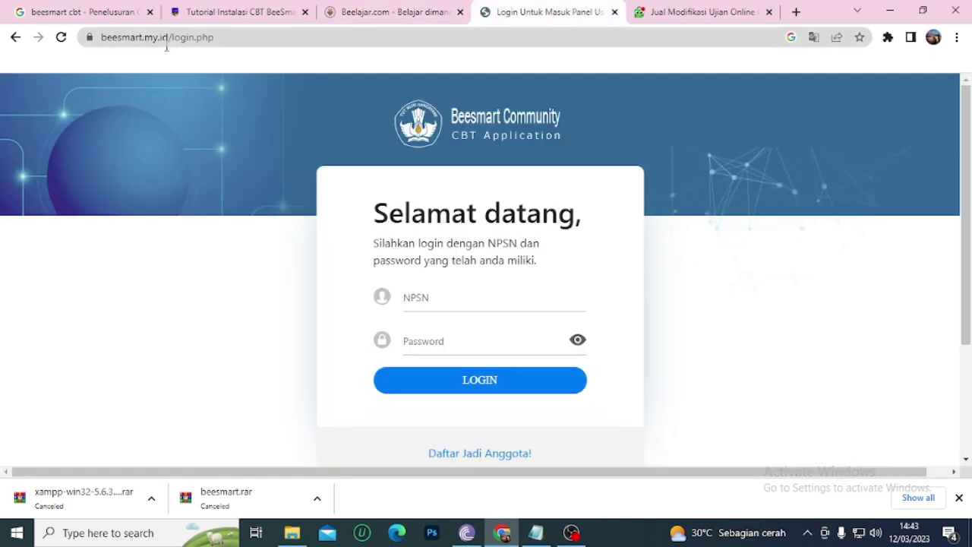
pyautogui.scroll(-2, 625, 342)
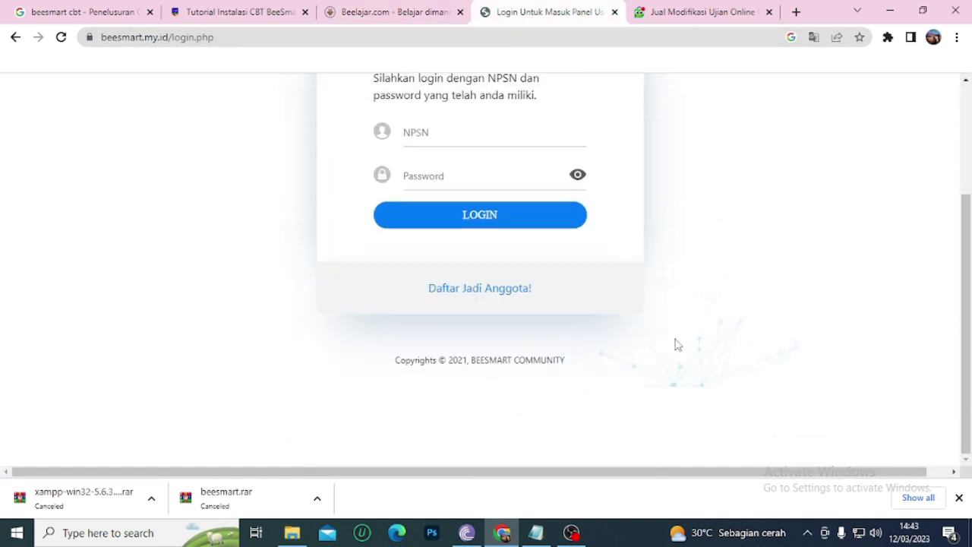
pyautogui.scroll(2, 691, 337)
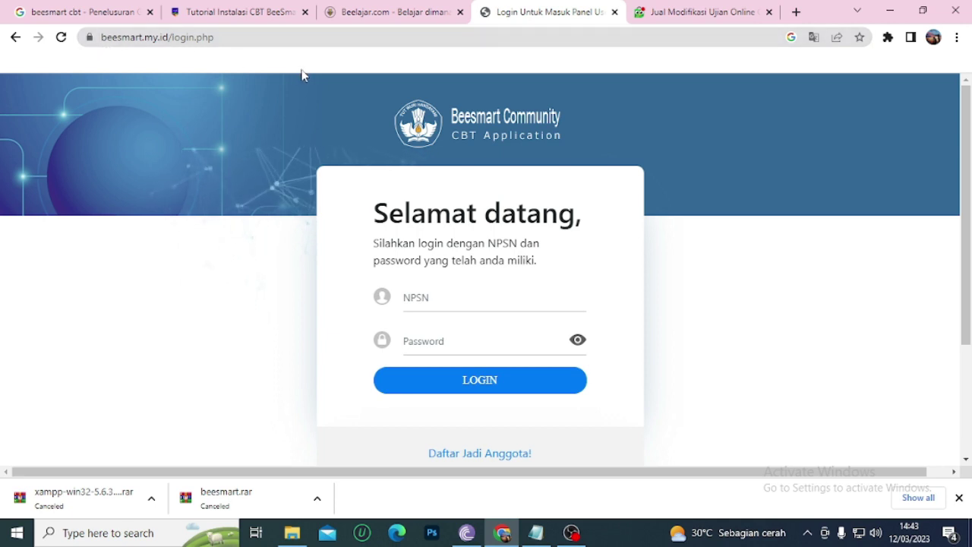
pyautogui.click(418, 12)
pyautogui.click(519, 13)
pyautogui.click(401, 15)
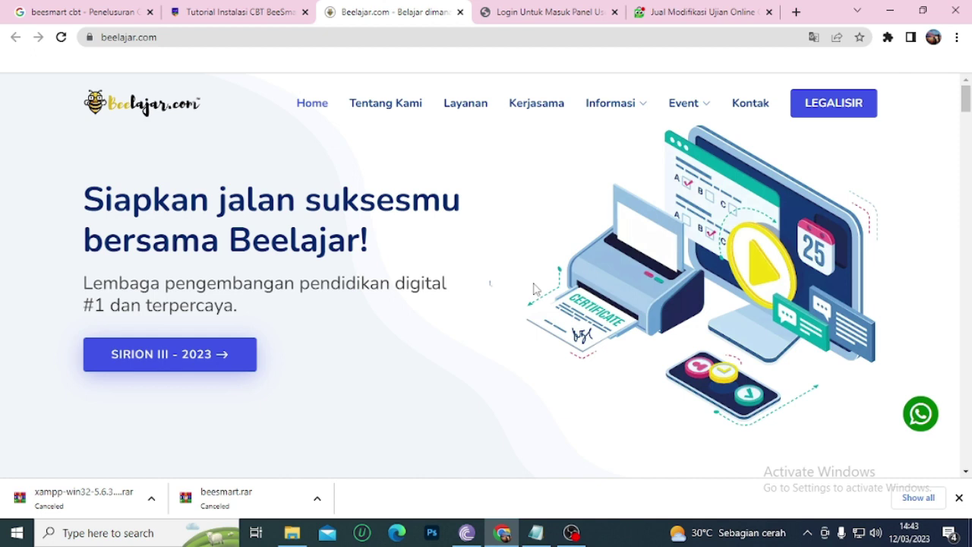
pyautogui.scroll(-2, 471, 240)
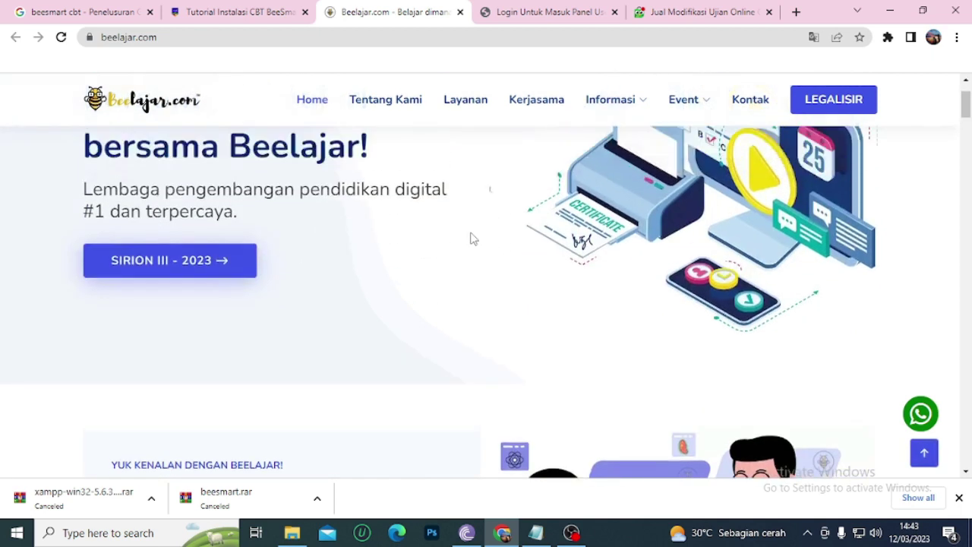
pyautogui.scroll(2, 471, 241)
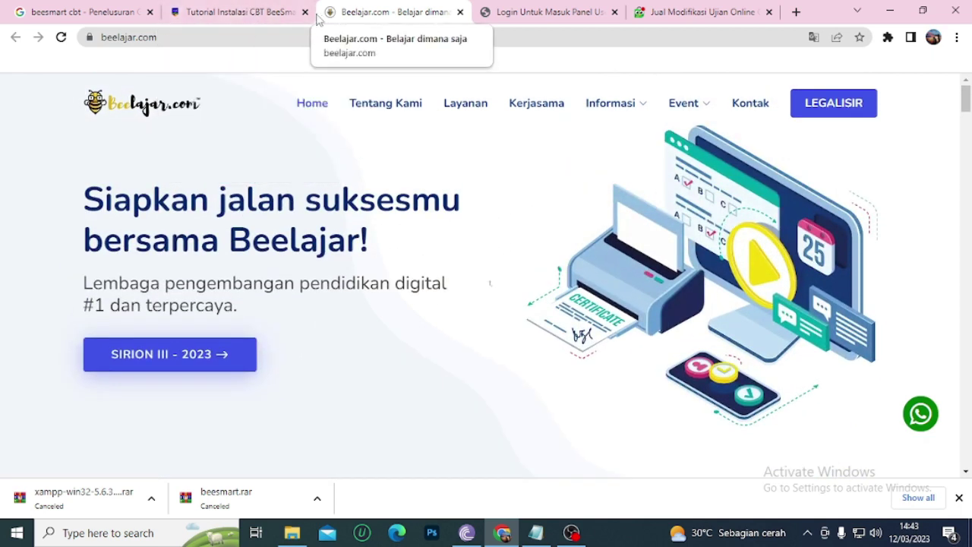
# Read through the CBT BeeSmart installation tutorial on smpn1abab.sch.id, from its introduction and download link to the embedded video and closing paragraphs
pyautogui.click(262, 21)
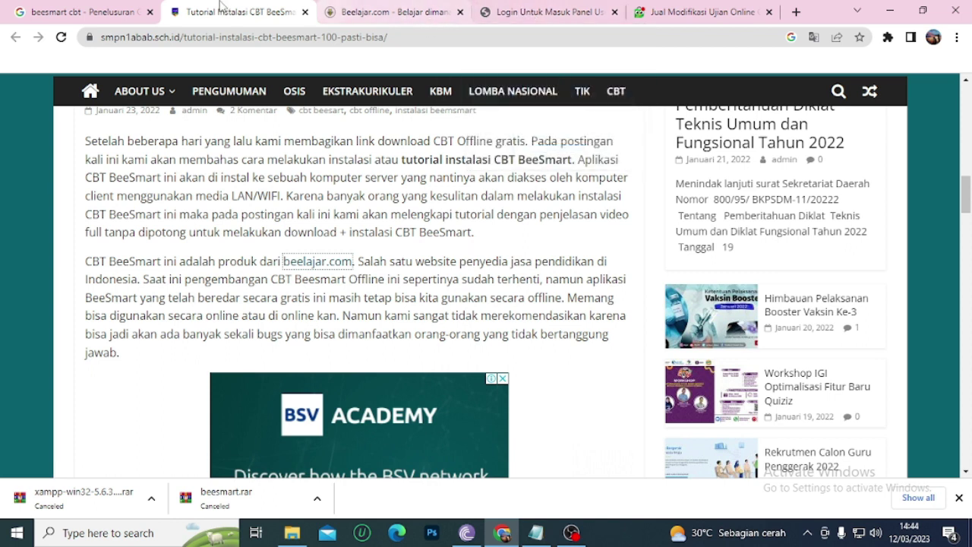
pyautogui.click(377, 15)
pyautogui.click(266, 15)
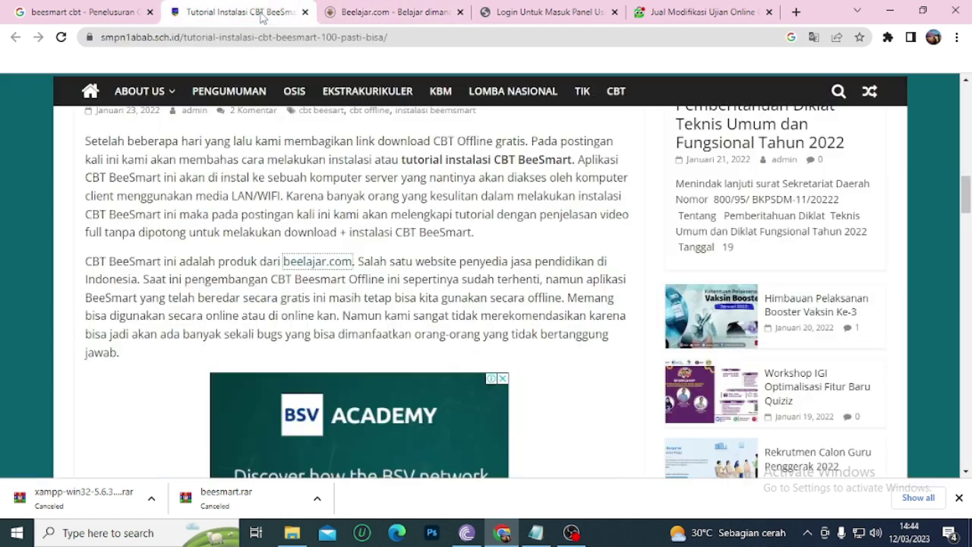
pyautogui.scroll(2, 526, 313)
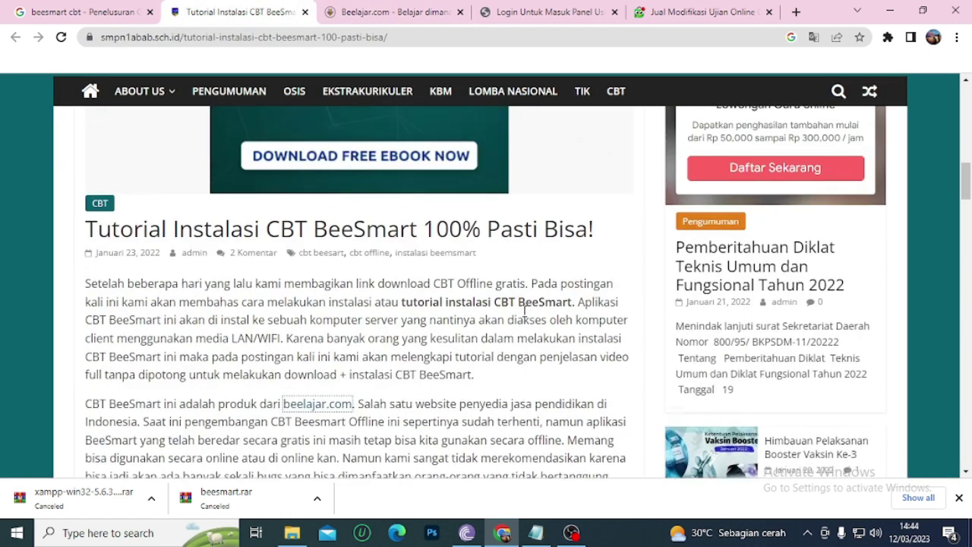
pyautogui.scroll(-2, 495, 297)
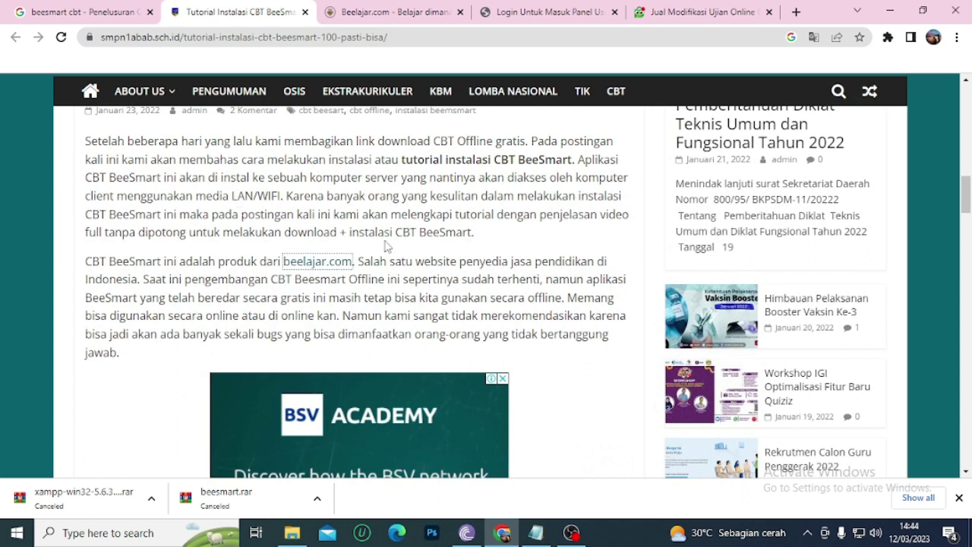
pyautogui.scroll(-2, 466, 280)
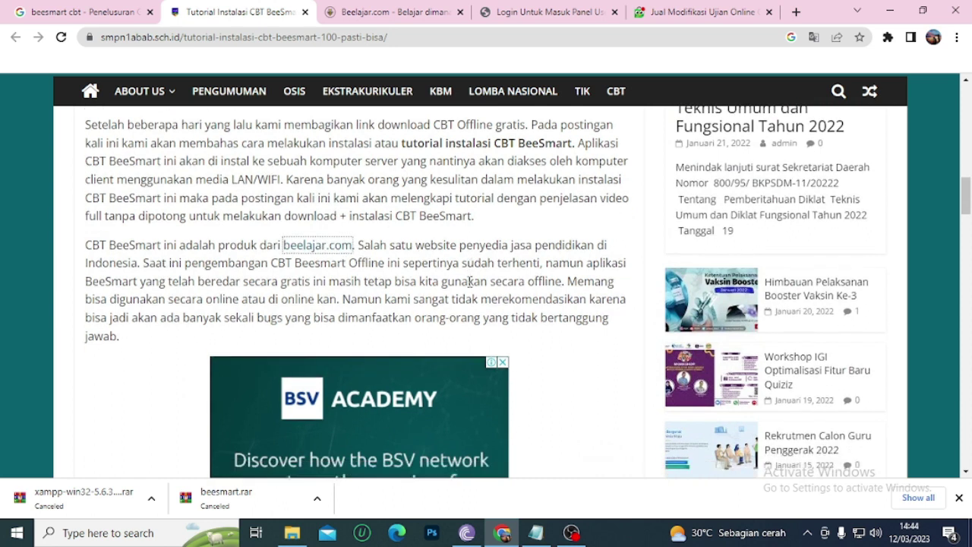
pyautogui.scroll(-10, 523, 283)
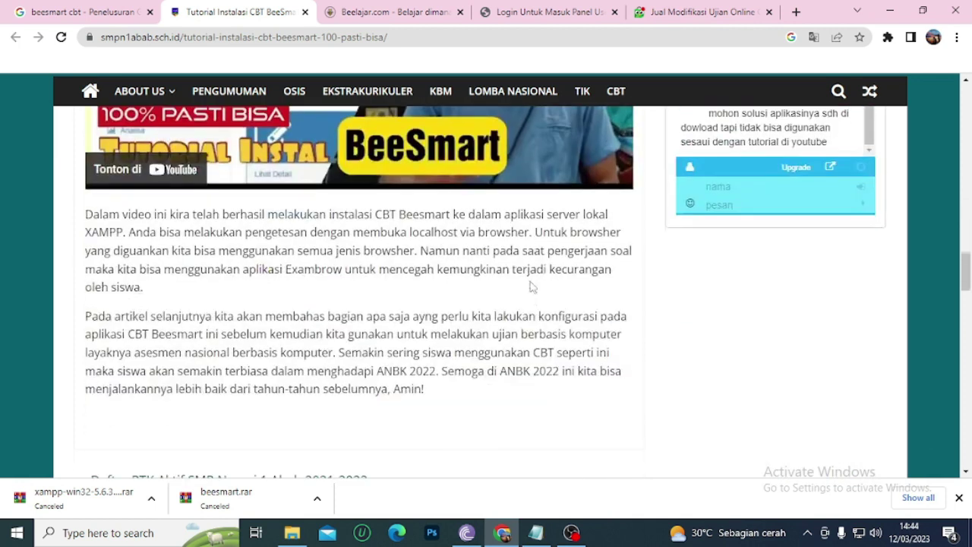
pyautogui.scroll(1, 530, 310)
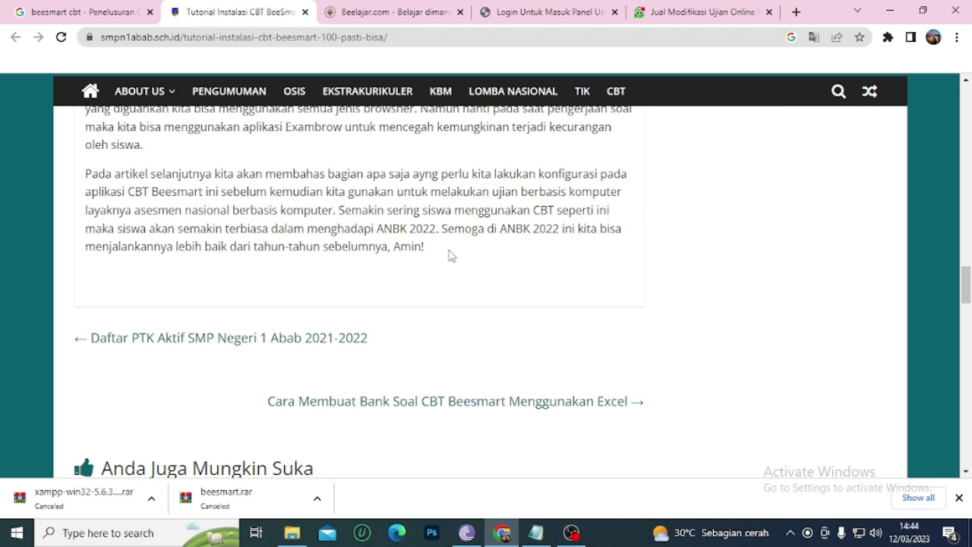
pyautogui.scroll(1, 387, 203)
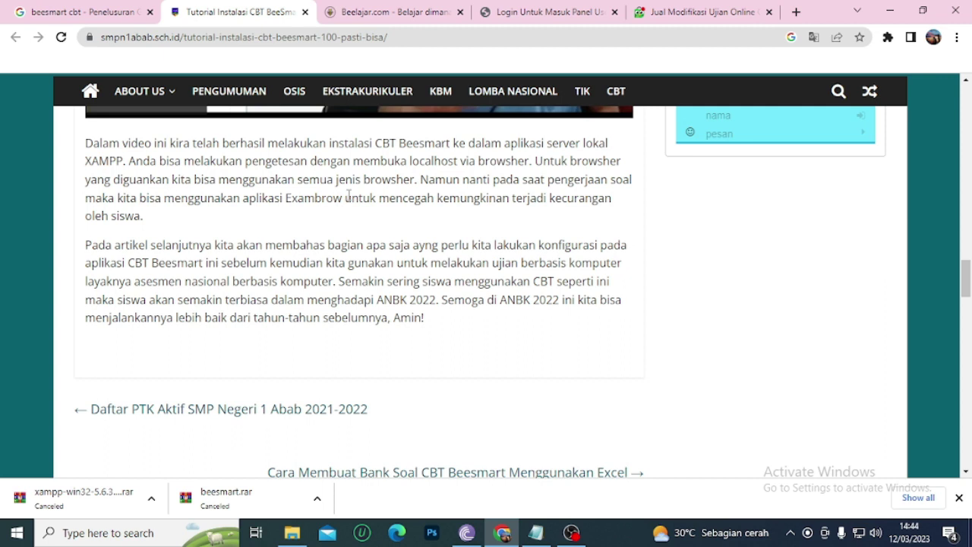
pyautogui.scroll(5, 408, 243)
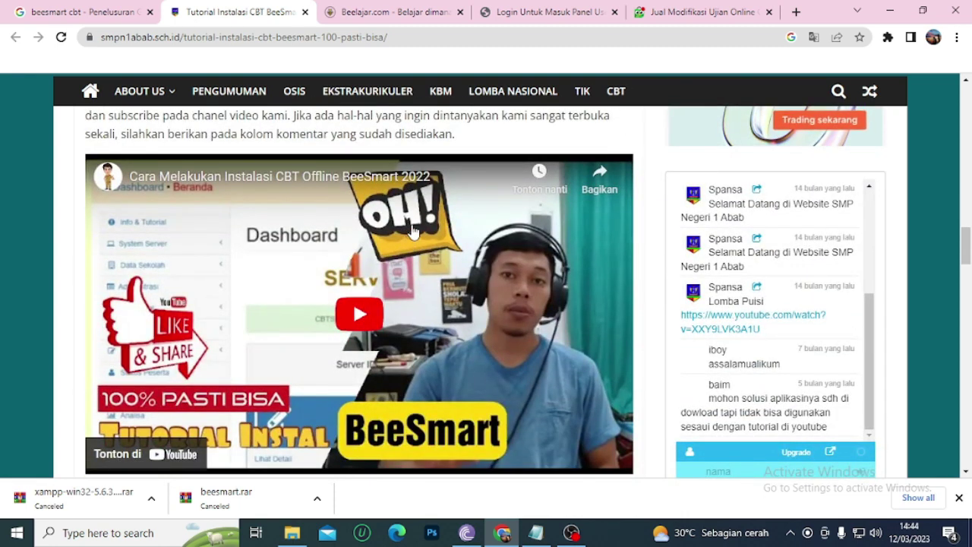
pyautogui.scroll(-3, 421, 247)
pyautogui.scroll(-2, 537, 309)
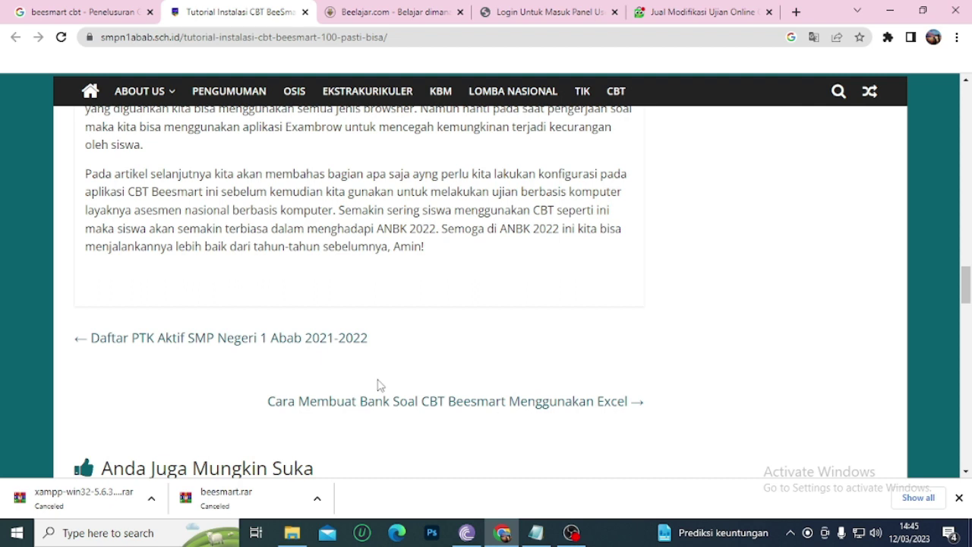
pyautogui.scroll(5, 356, 284)
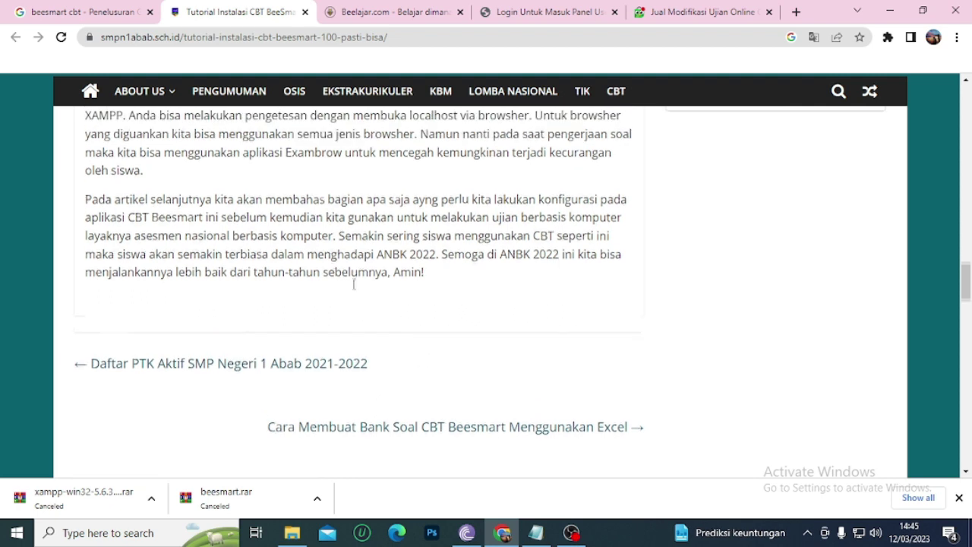
pyautogui.scroll(10, 347, 308)
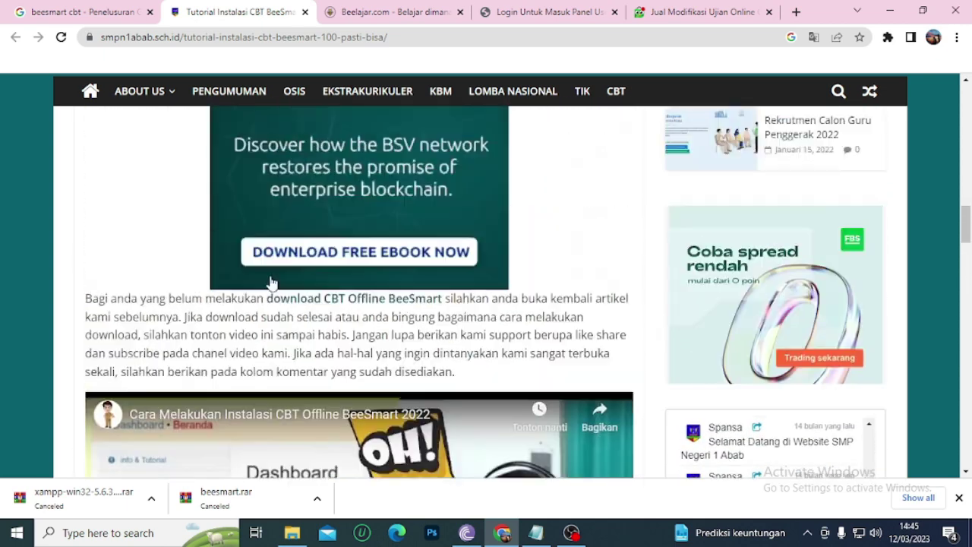
pyautogui.scroll(5, 288, 281)
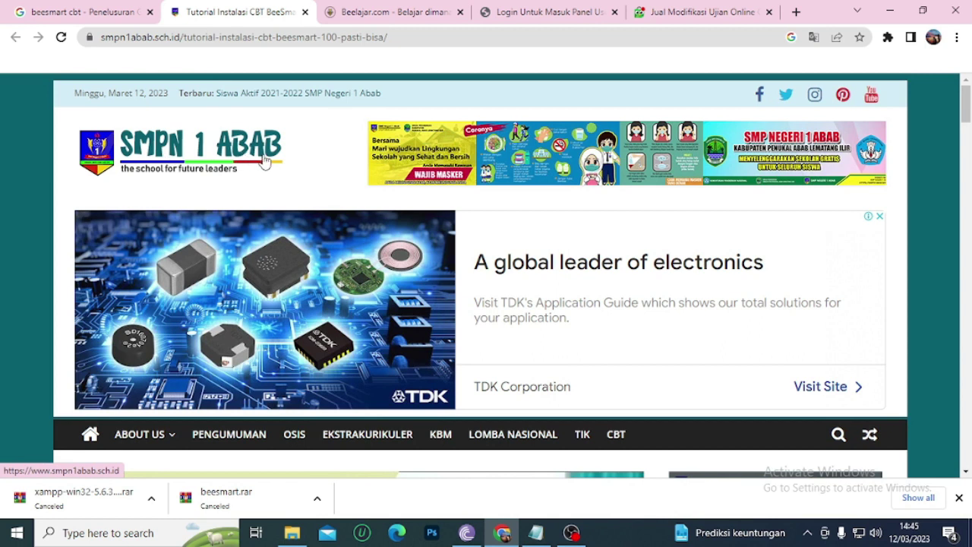
pyautogui.scroll(-1, 530, 354)
pyautogui.scroll(-8, 530, 353)
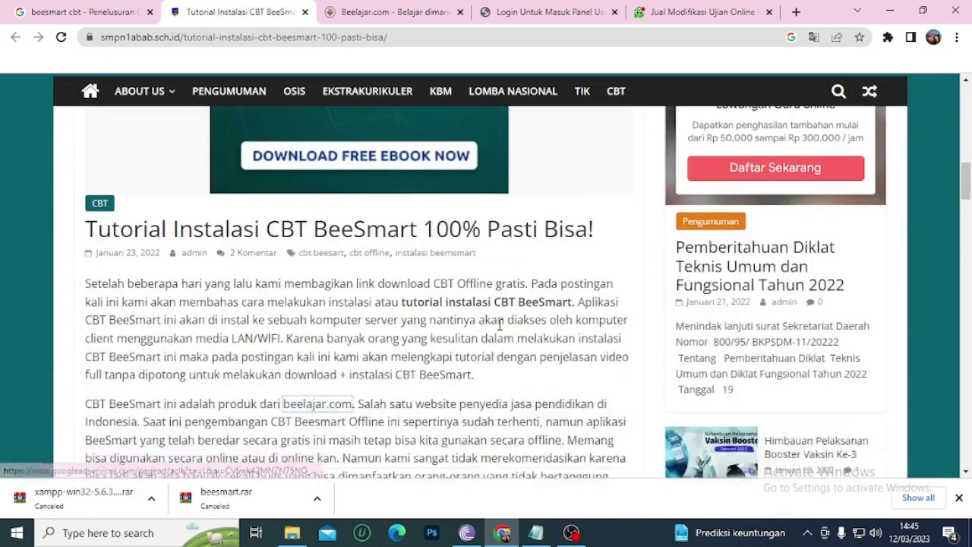
pyautogui.scroll(-4, 501, 325)
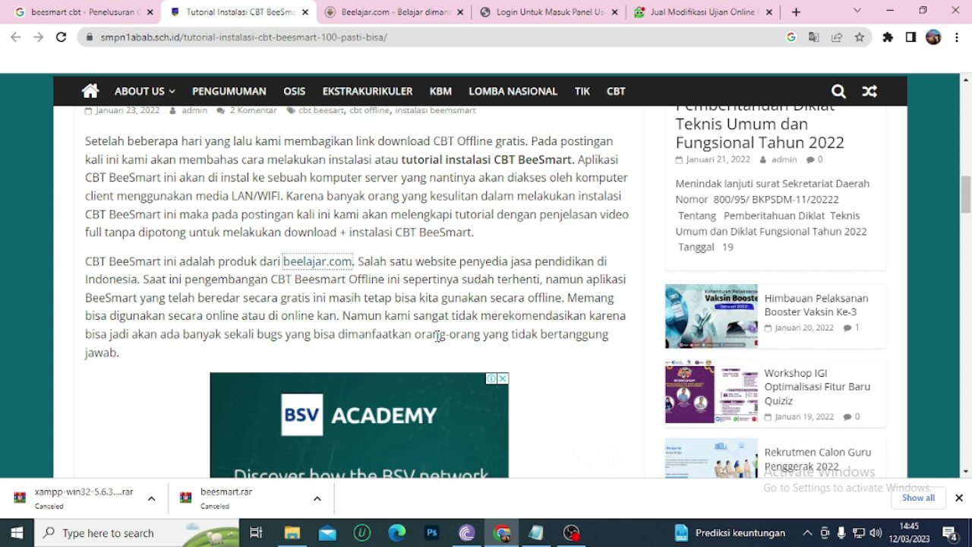
# Copy the beesmart and xampp-win32-5.6.33-0-VC11-installer archives from the Compressed folder inside Downloads, using File Explorer
pyautogui.click(292, 533)
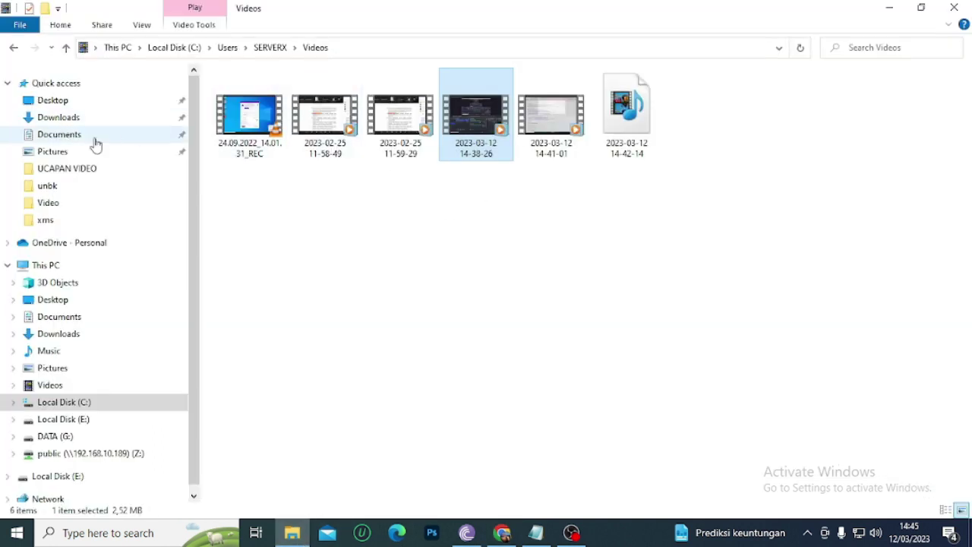
pyautogui.click(69, 120)
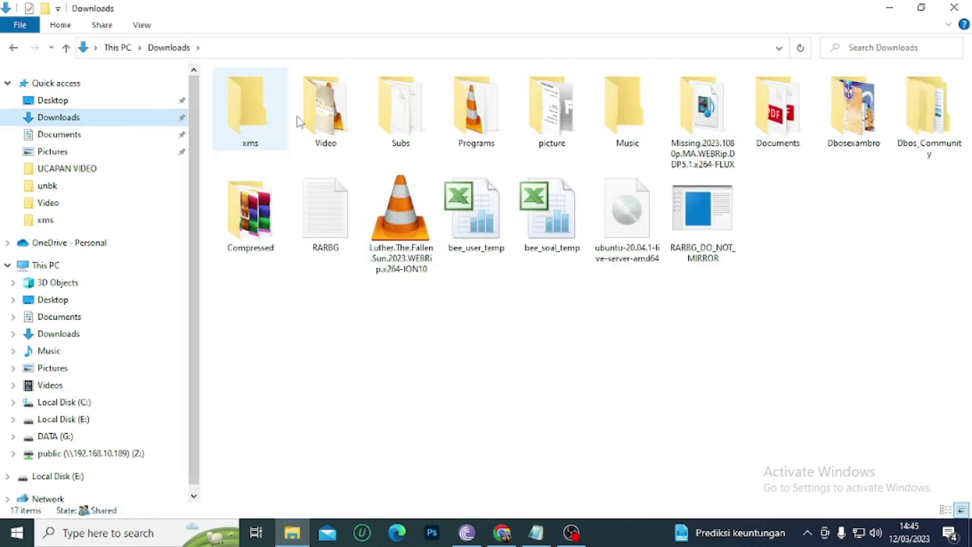
pyautogui.doubleClick(256, 216)
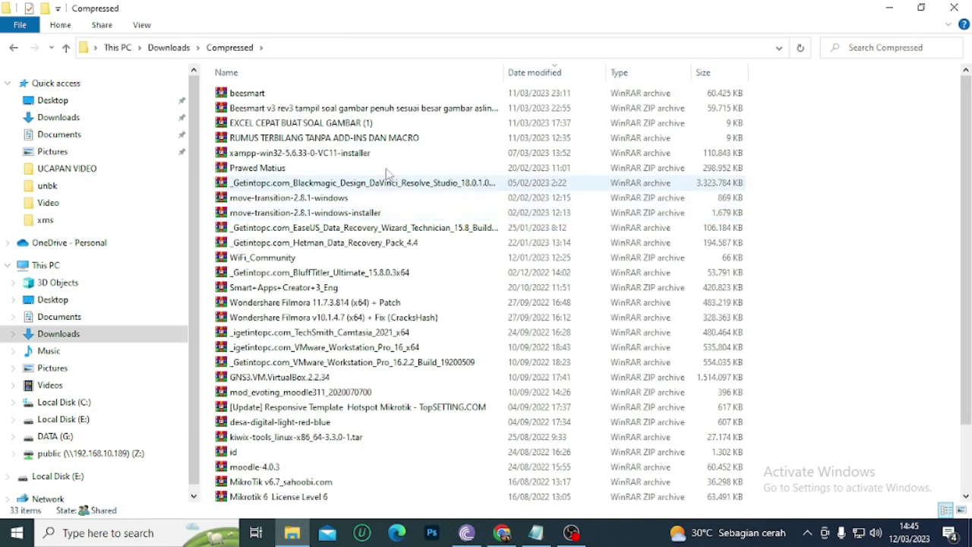
pyautogui.click(252, 97)
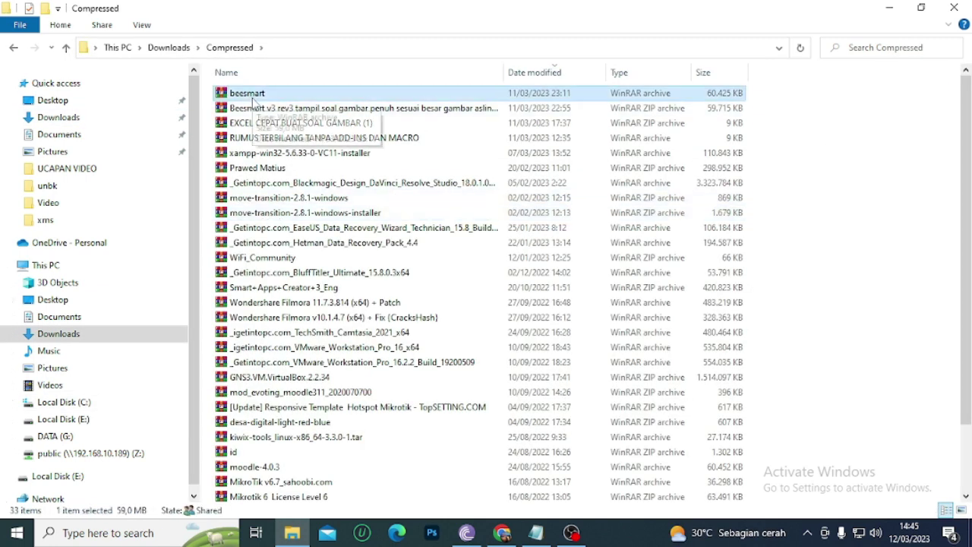
pyautogui.keyDown('ctrl'); pyautogui.click(294, 156); pyautogui.keyUp('ctrl')
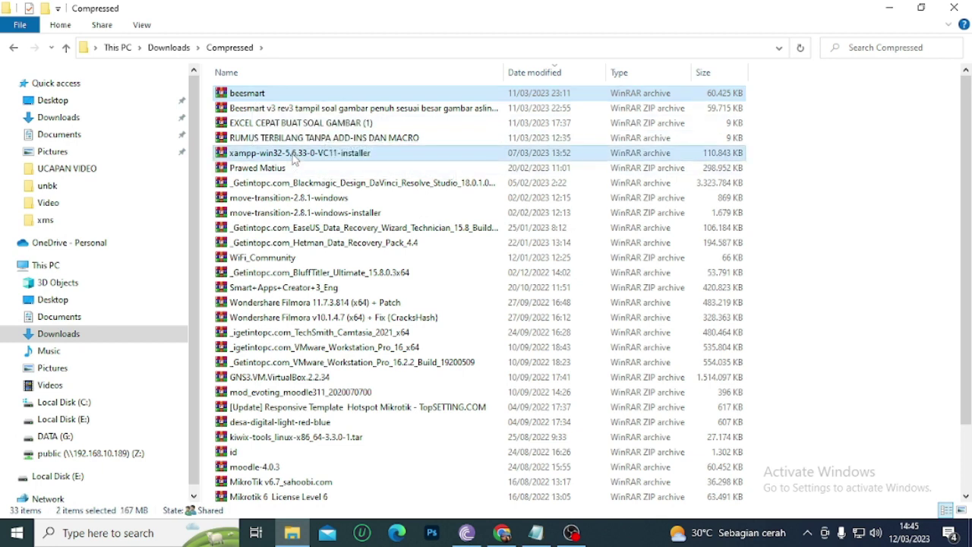
pyautogui.rightClick(294, 156)
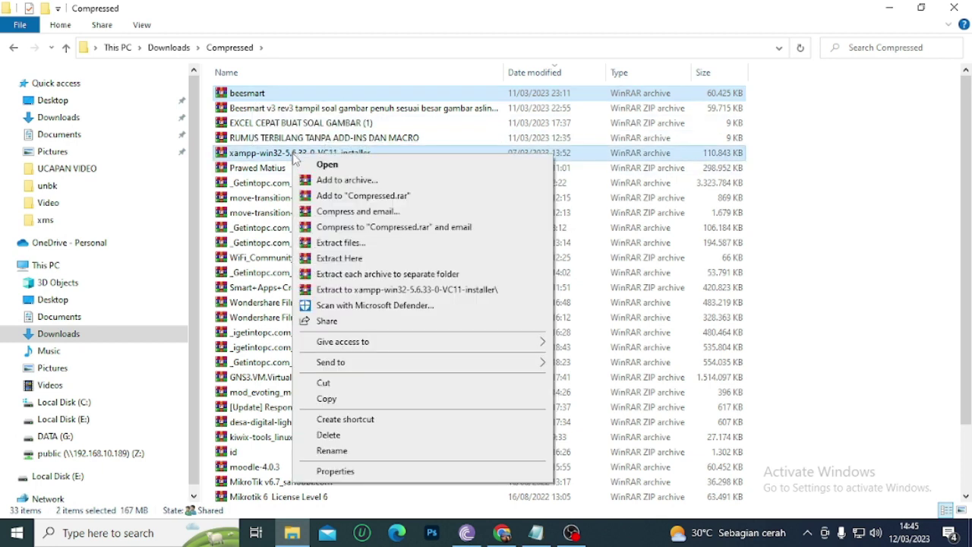
pyautogui.click(341, 399)
# Paste the copied beesmart and XAMPP installer archives into the Desktop folder
pyautogui.click(61, 105)
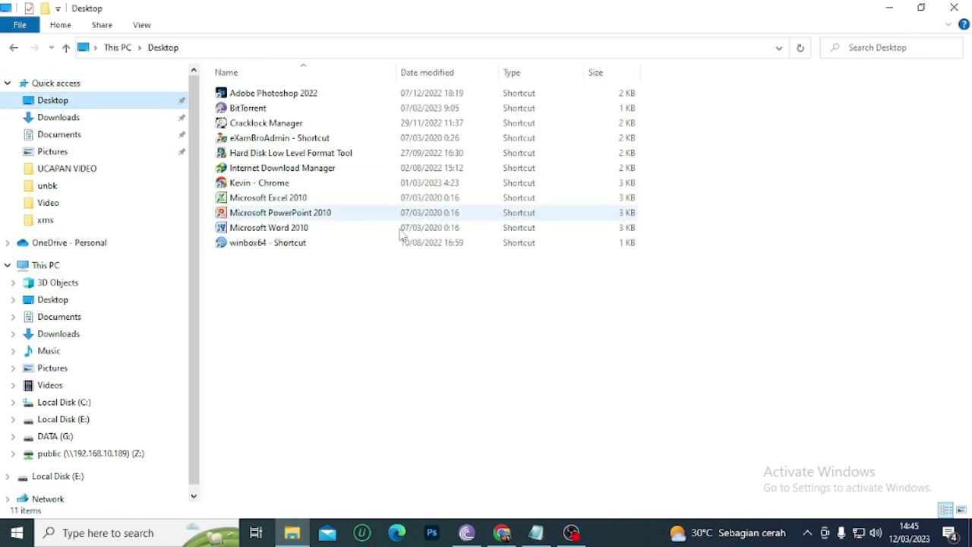
pyautogui.rightClick(545, 370)
pyautogui.click(578, 238)
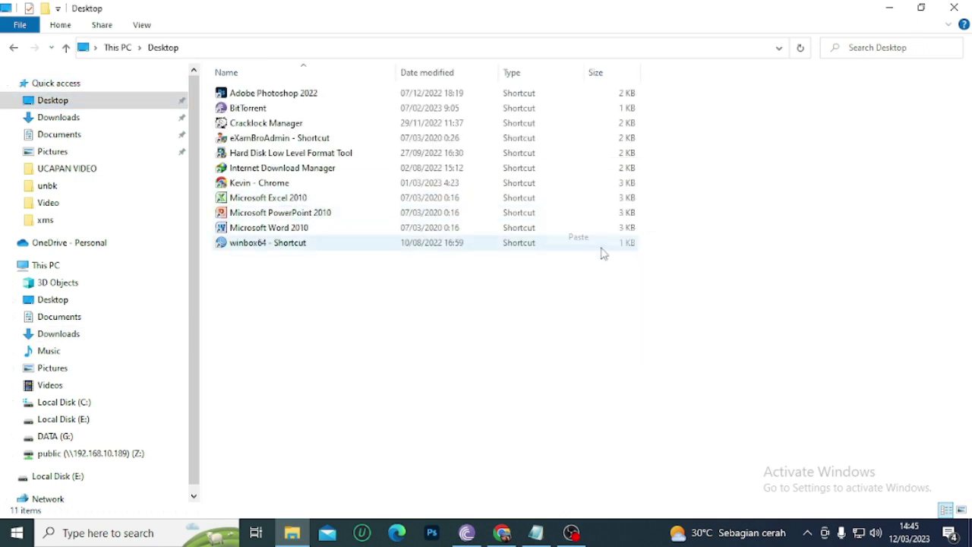
pyautogui.click(443, 357)
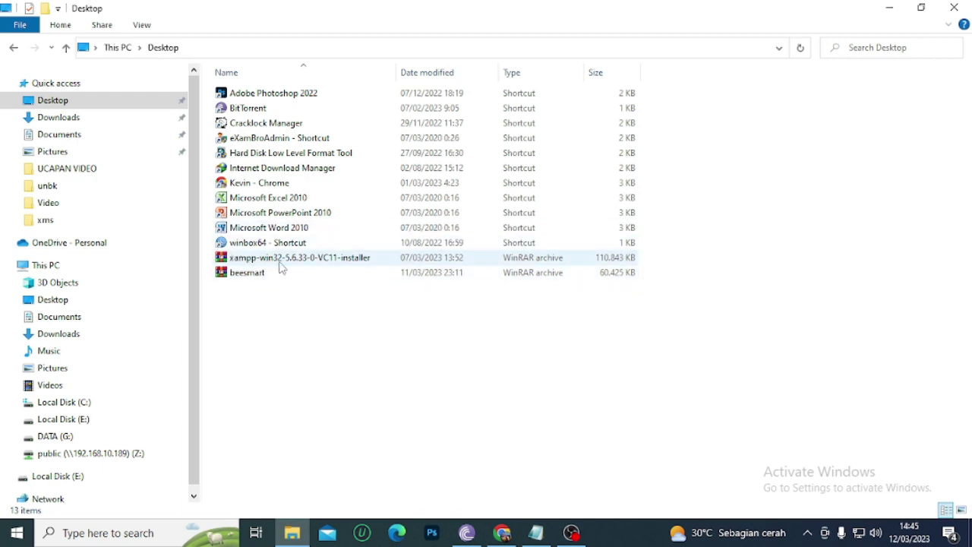
# Inspect the contents of the xampp-win32-5.6.33-0-VC11-installer archive on the Desktop in WinRAR, and close it again
pyautogui.click(285, 263)
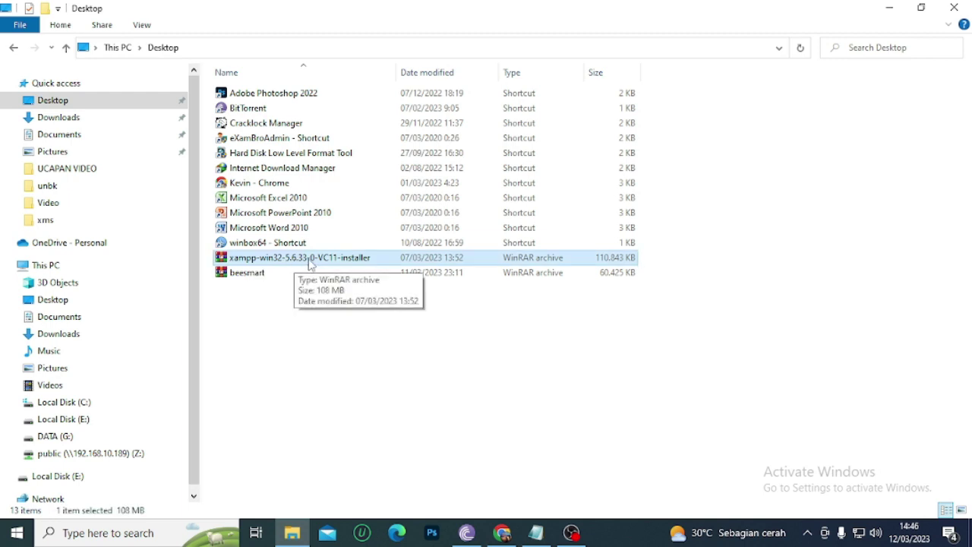
pyautogui.doubleClick(310, 265)
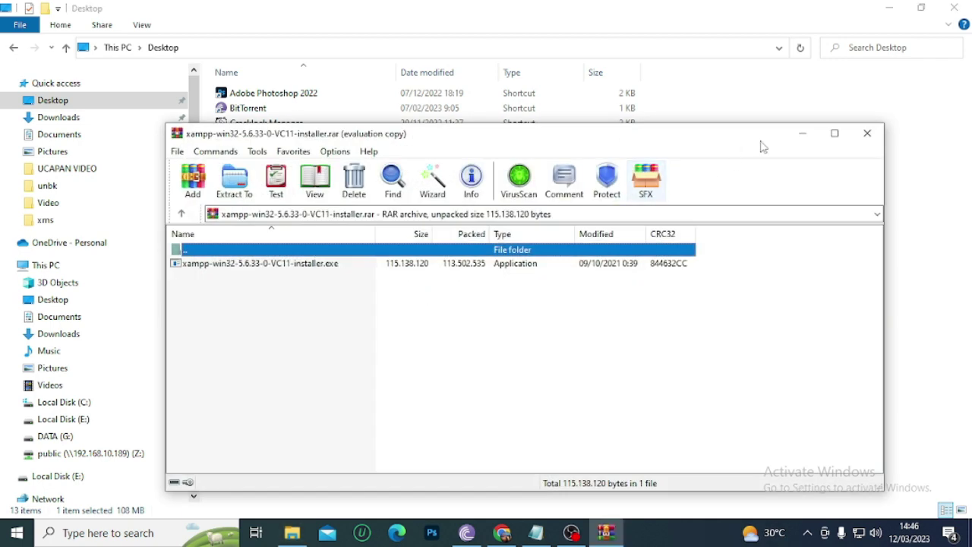
pyautogui.click(866, 134)
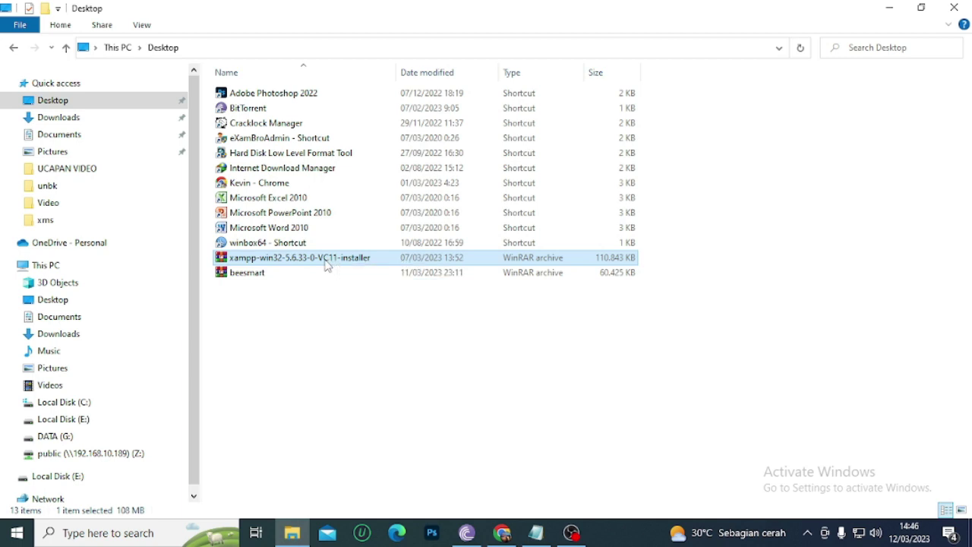
# Extract the xampp-win32-5.6.33-0-VC11-installer archive directly into the Desktop folder and refresh the file list
pyautogui.rightClick(326, 262)
pyautogui.click(371, 279)
pyautogui.rightClick(364, 339)
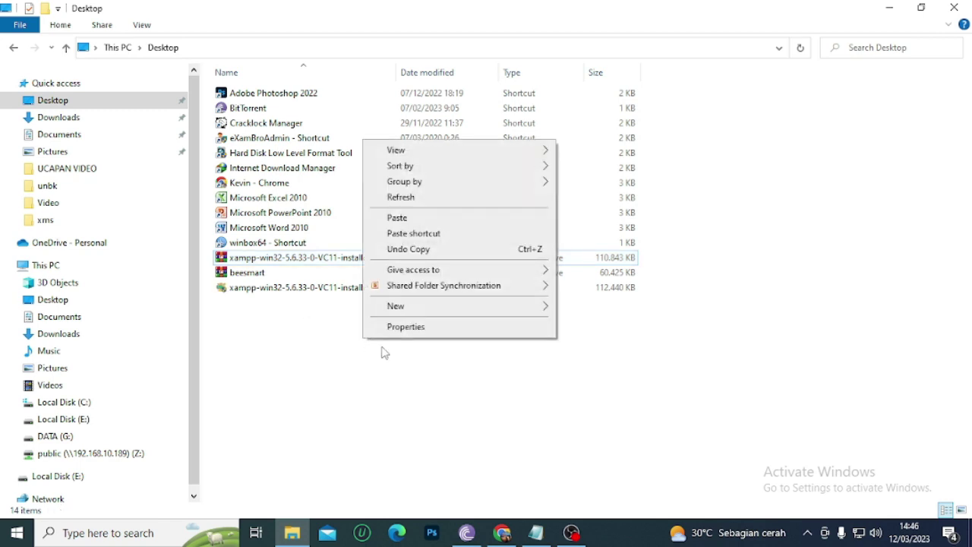
pyautogui.click(401, 197)
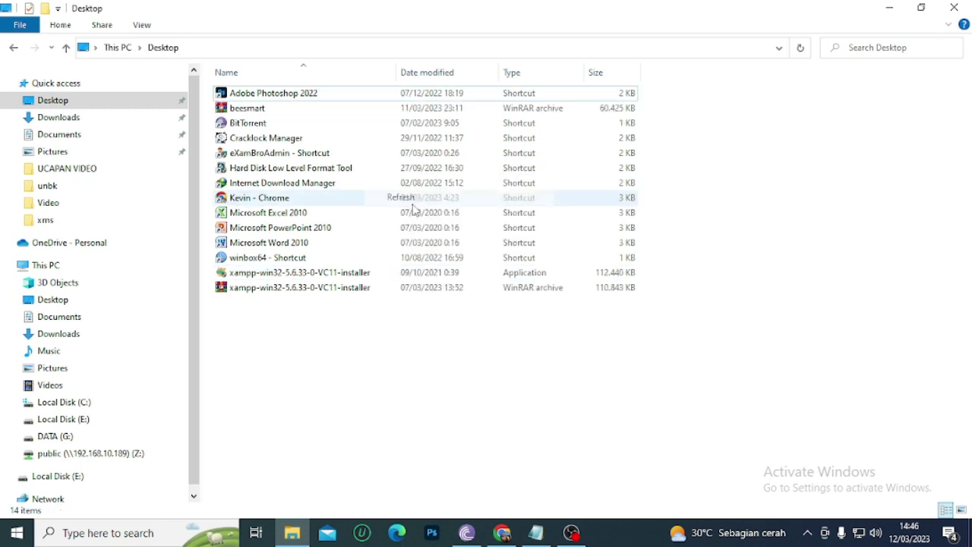
# Launch the extracted xampp-win32-5.6.33-0-VC11-installer application from the Desktop folder, allow it to run, and acknowledge the User Account Control warning
pyautogui.rightClick(297, 273)
pyautogui.click(352, 159)
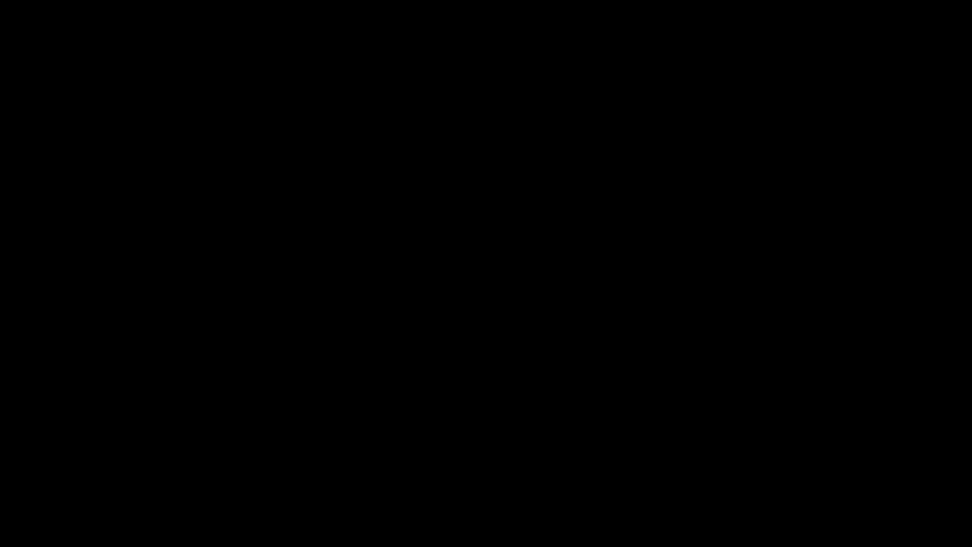
pyautogui.click(513, 306)
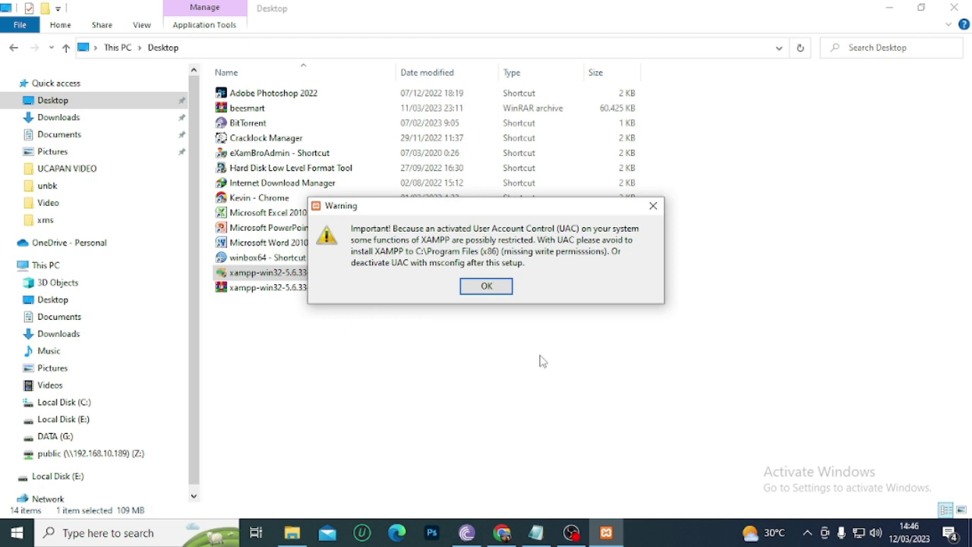
pyautogui.click(487, 287)
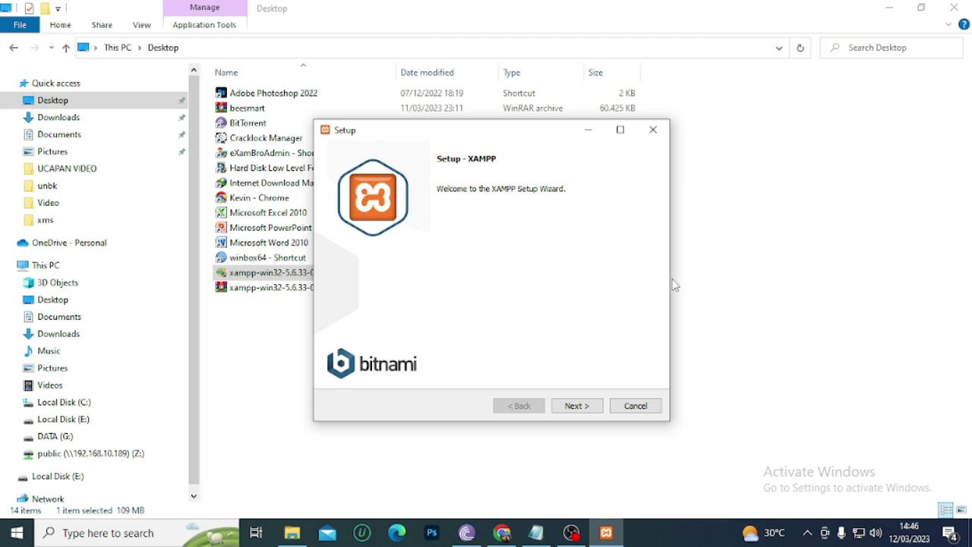
# Install XAMPP with all components selected and the Bitnami information option turned off, and move the setup window aside
pyautogui.click(580, 408)
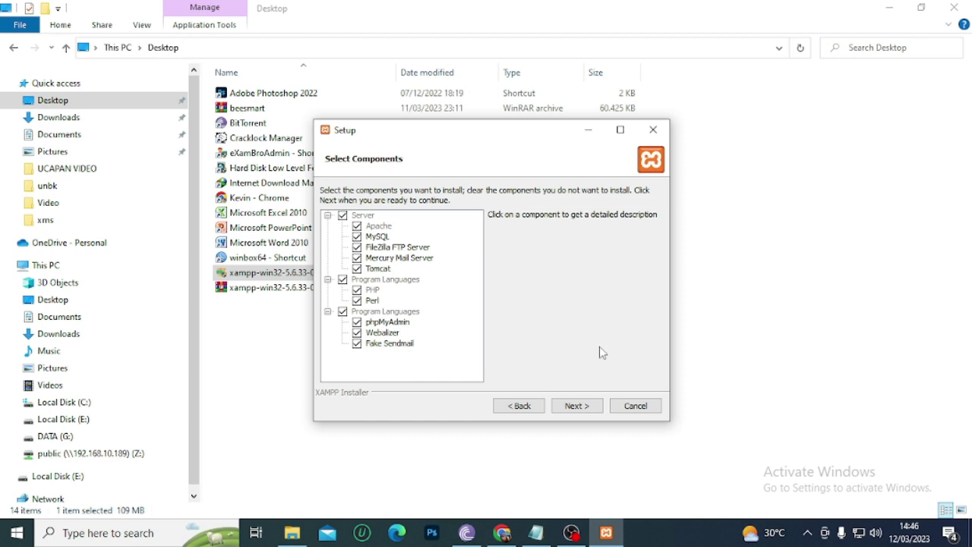
pyautogui.click(585, 405)
pyautogui.click(581, 408)
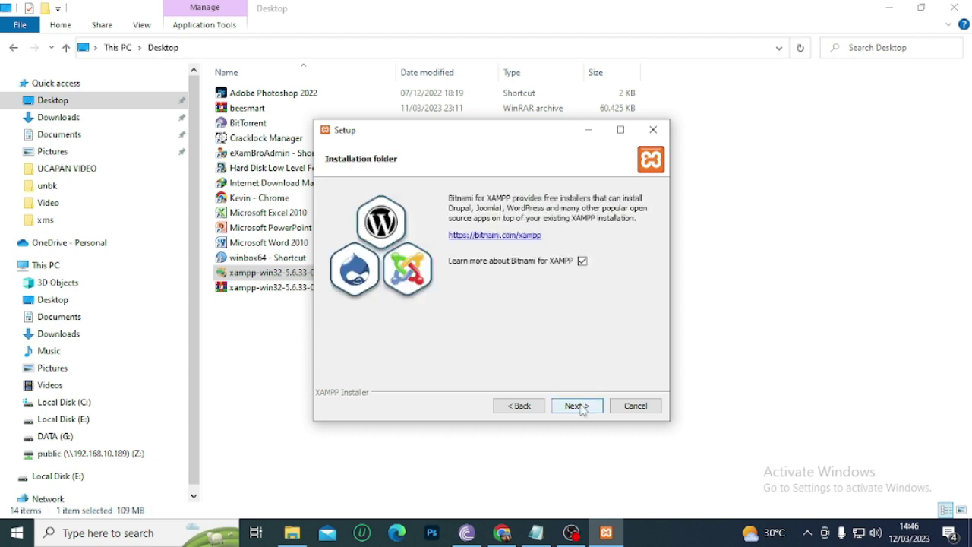
pyautogui.click(582, 261)
pyautogui.click(582, 409)
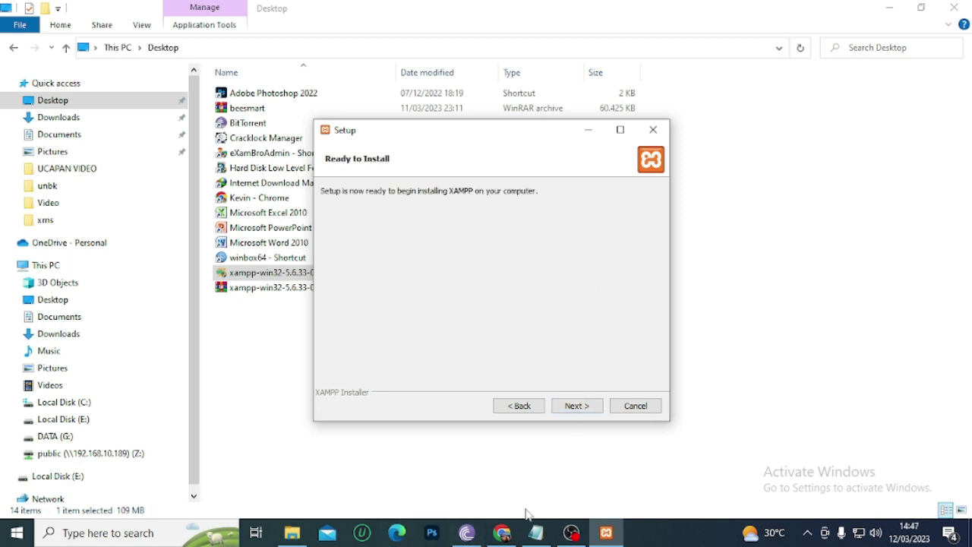
pyautogui.click(581, 408)
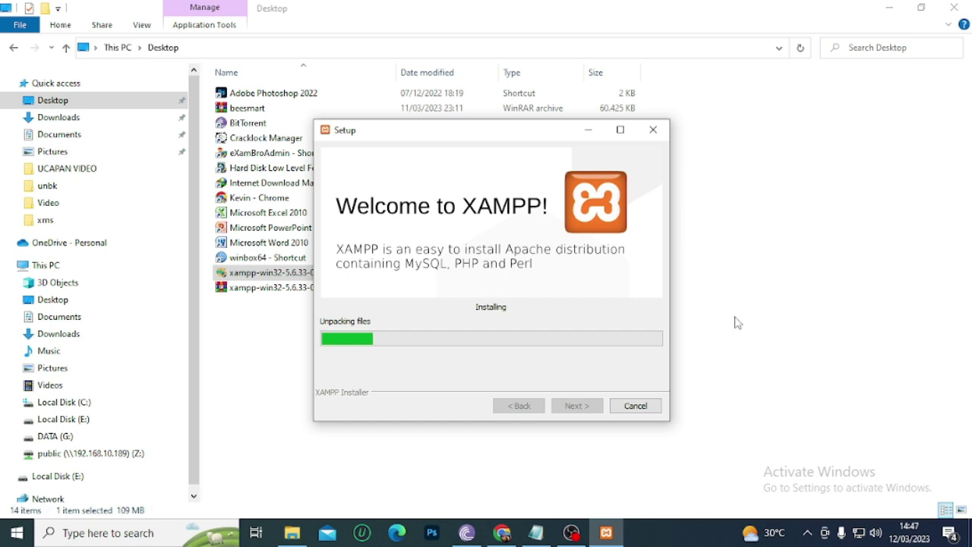
pyautogui.moveTo(449, 141); pyautogui.dragTo(360, 86)
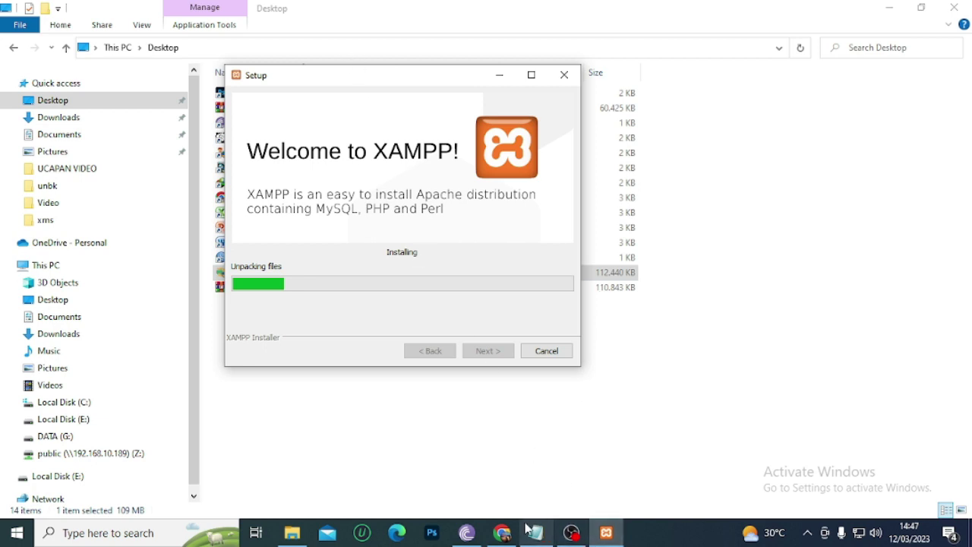
# Switch to Chrome to read the CBT BeeSmart installation tutorial and view the Beelajar.com home page, checking the XAMPP installation progress
pyautogui.click(503, 533)
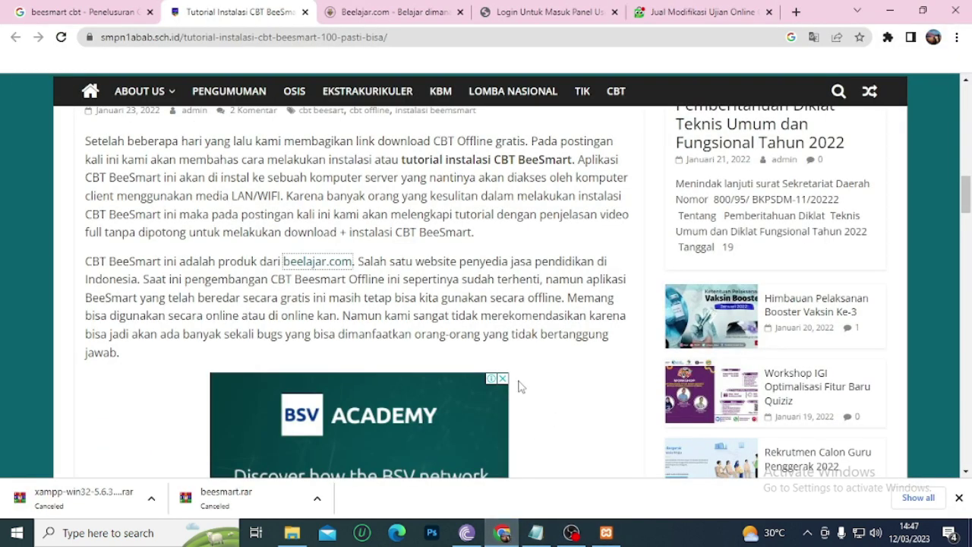
pyautogui.scroll(1, 526, 354)
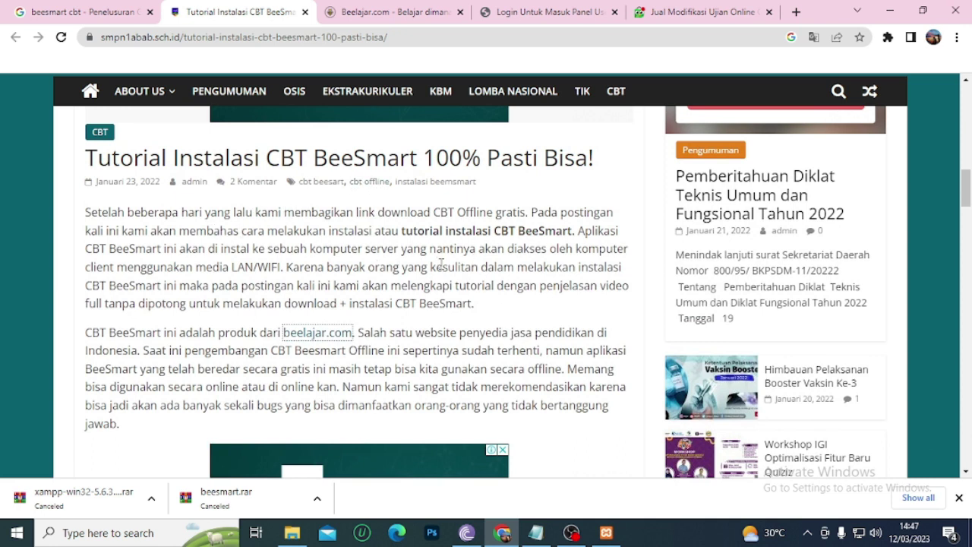
pyautogui.scroll(-1, 425, 266)
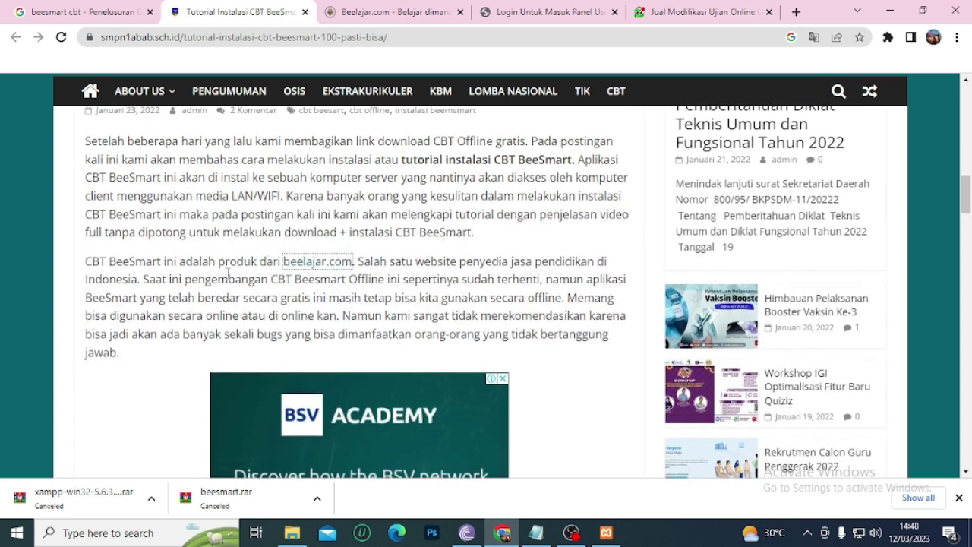
pyautogui.click(347, 265)
pyautogui.click(405, 17)
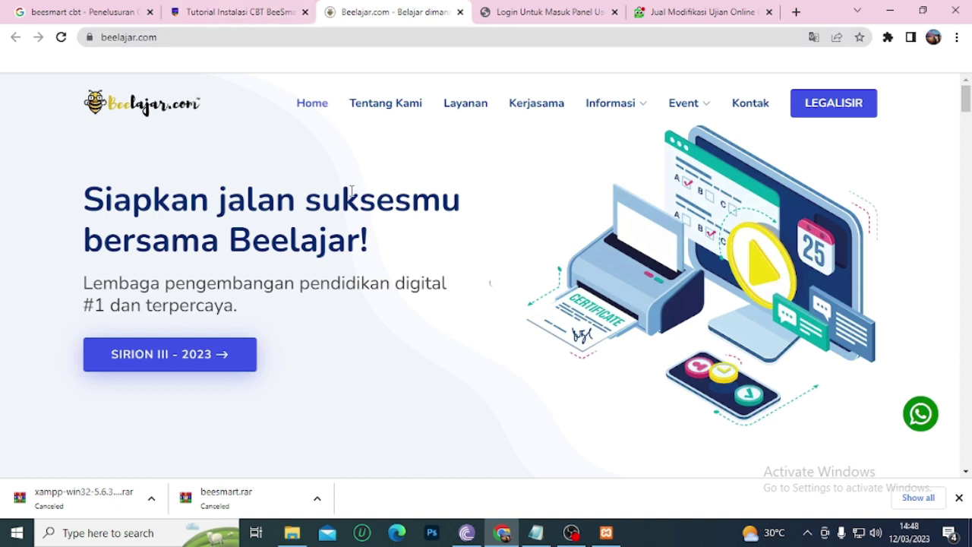
pyautogui.click(259, 15)
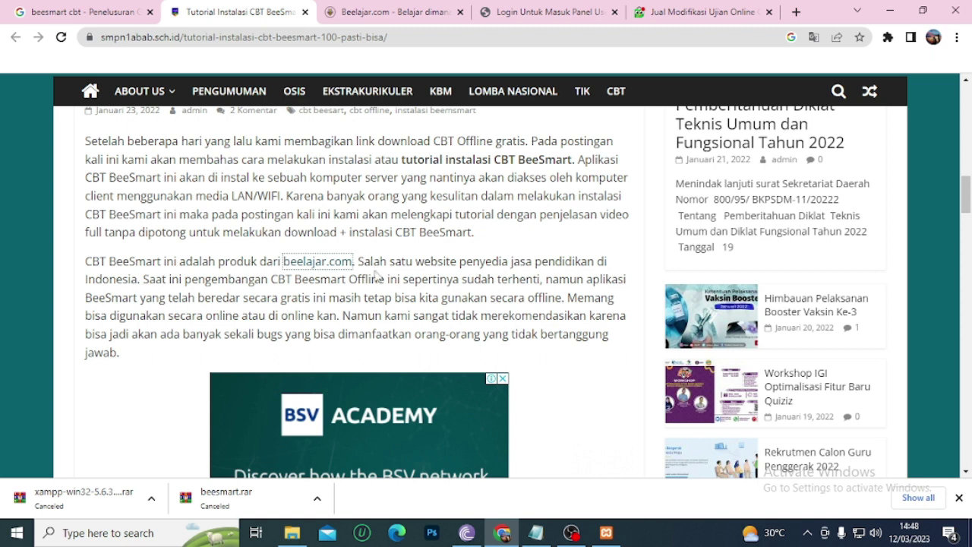
pyautogui.click(392, 17)
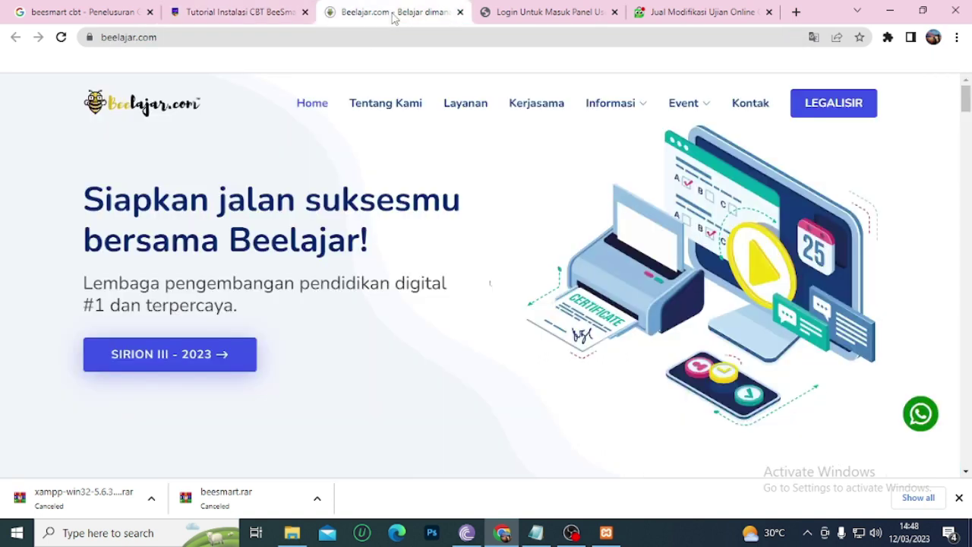
pyautogui.click(308, 21)
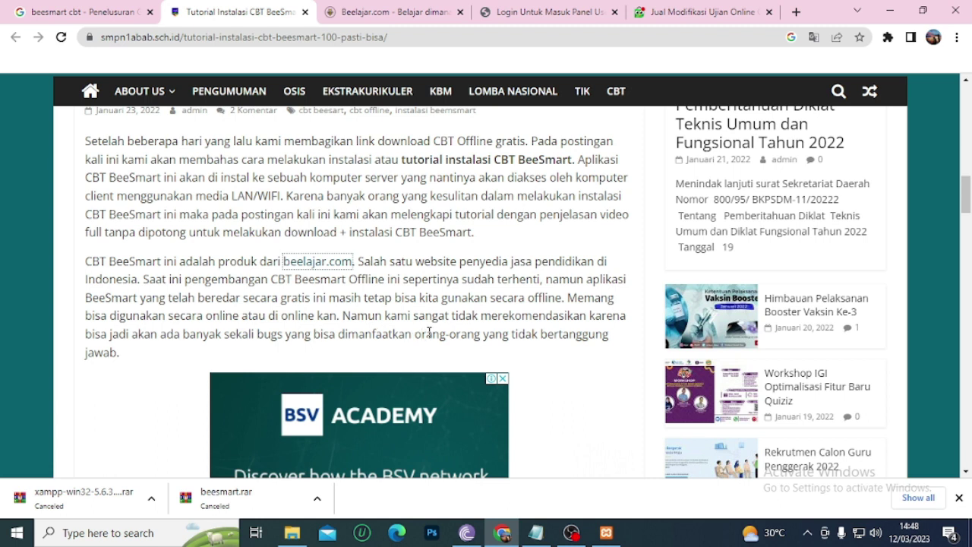
pyautogui.scroll(-1, 433, 331)
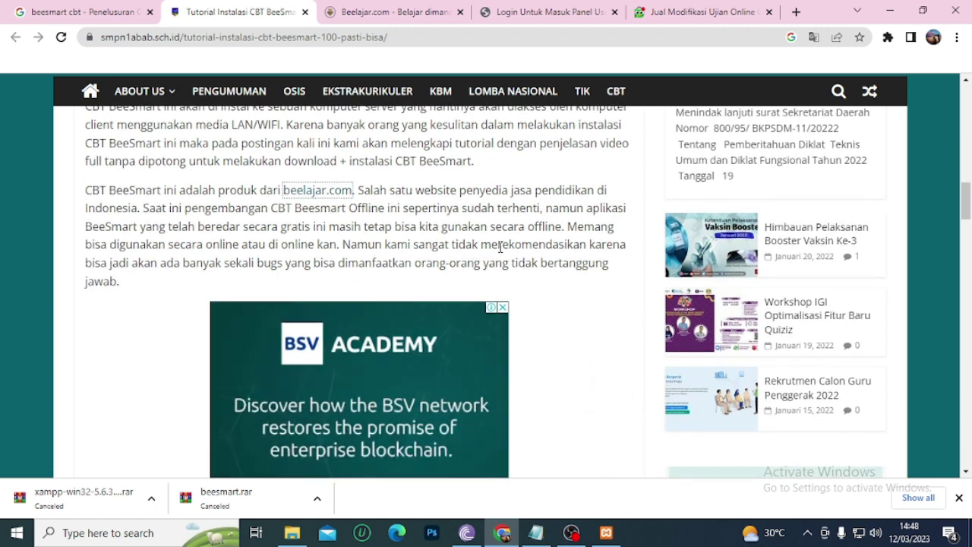
pyautogui.scroll(-4, 528, 218)
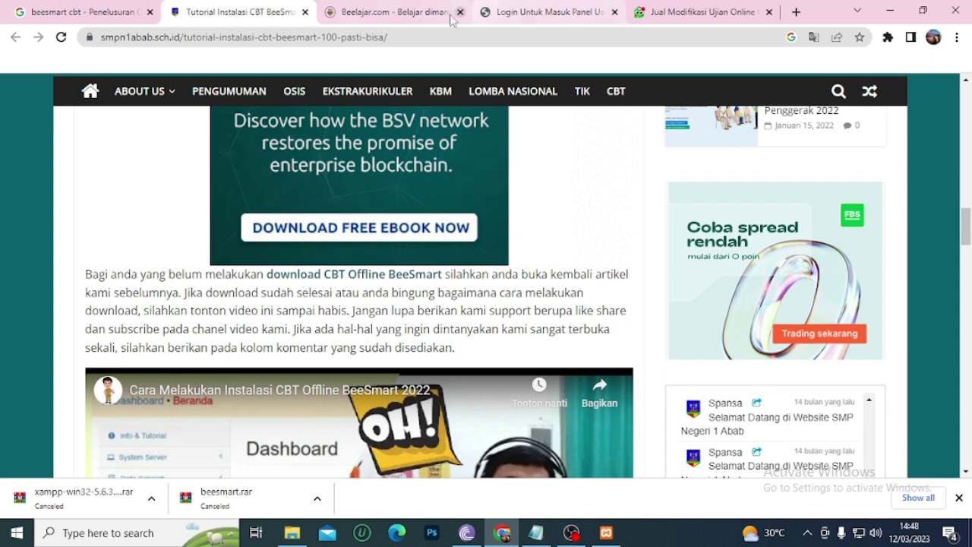
pyautogui.click(608, 532)
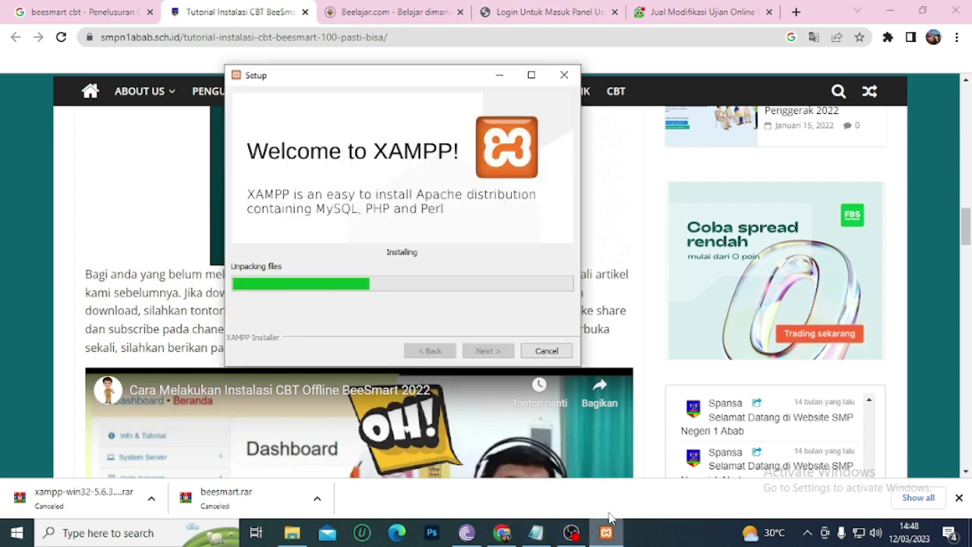
pyautogui.click(499, 76)
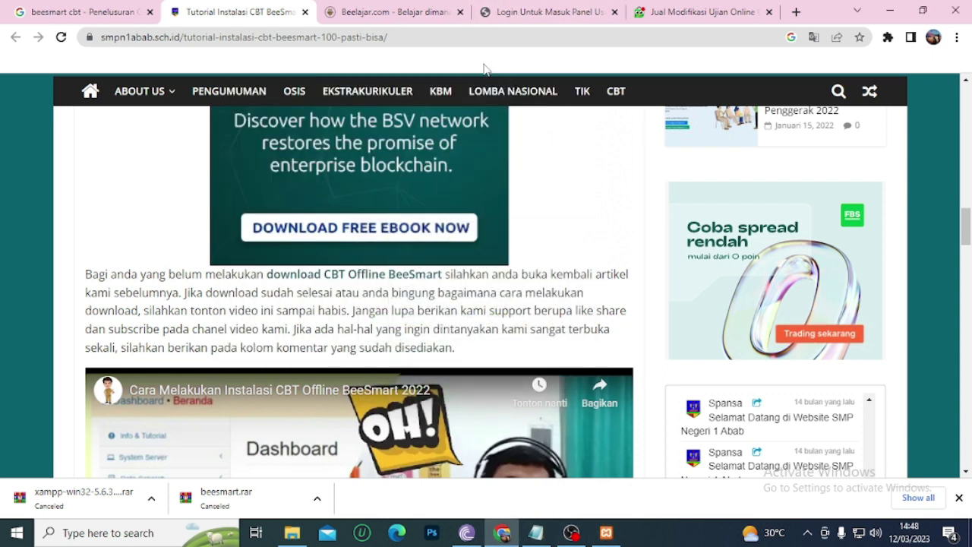
# Examine the beesmart.my.id login page and the Tokopedia listing for Modifikasi Ujian Online CBT Beesmart (USBN), and close the listing
pyautogui.click(423, 15)
pyautogui.click(496, 16)
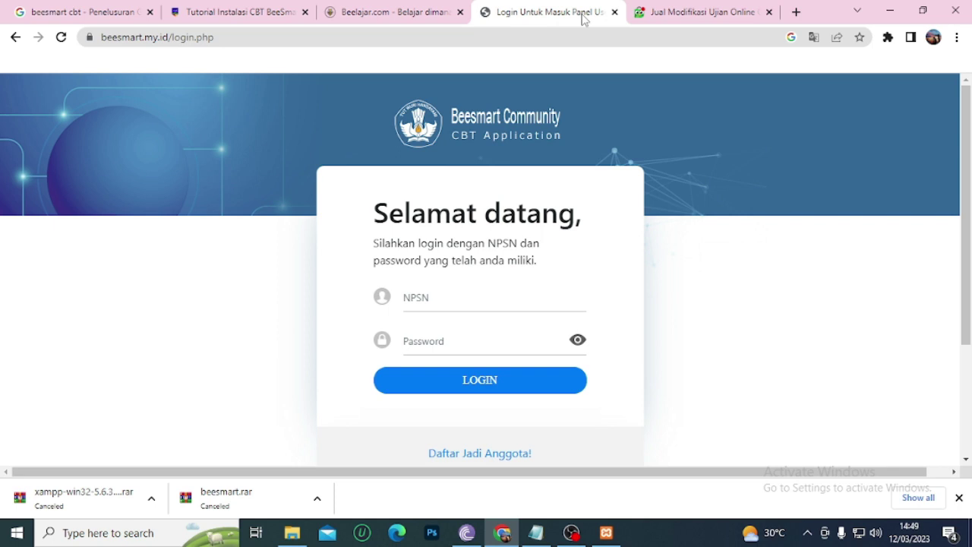
pyautogui.click(678, 18)
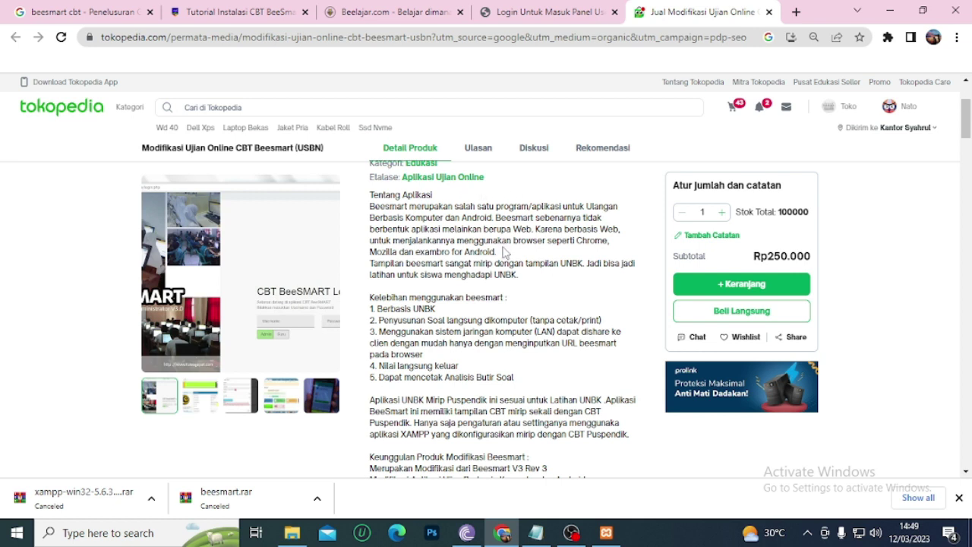
pyautogui.scroll(-3, 494, 365)
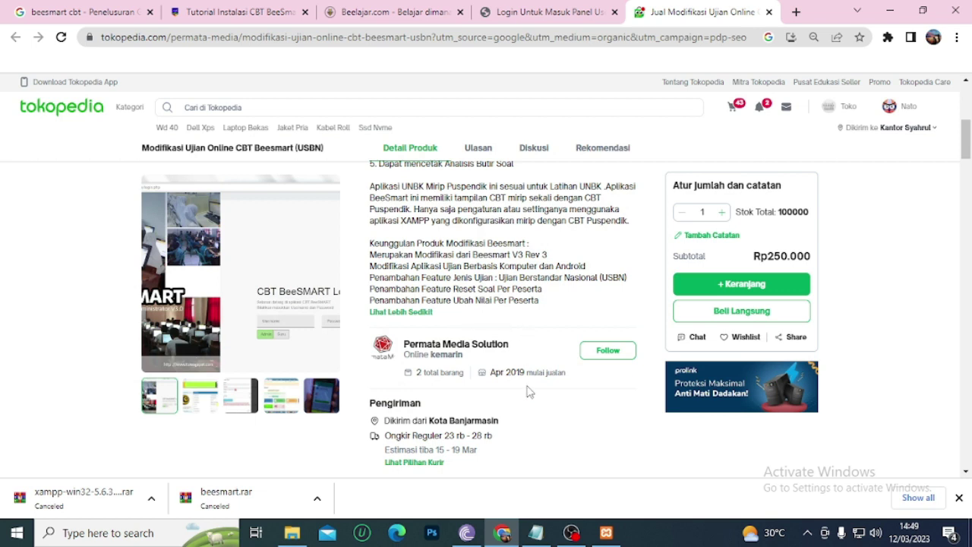
pyautogui.scroll(5, 490, 289)
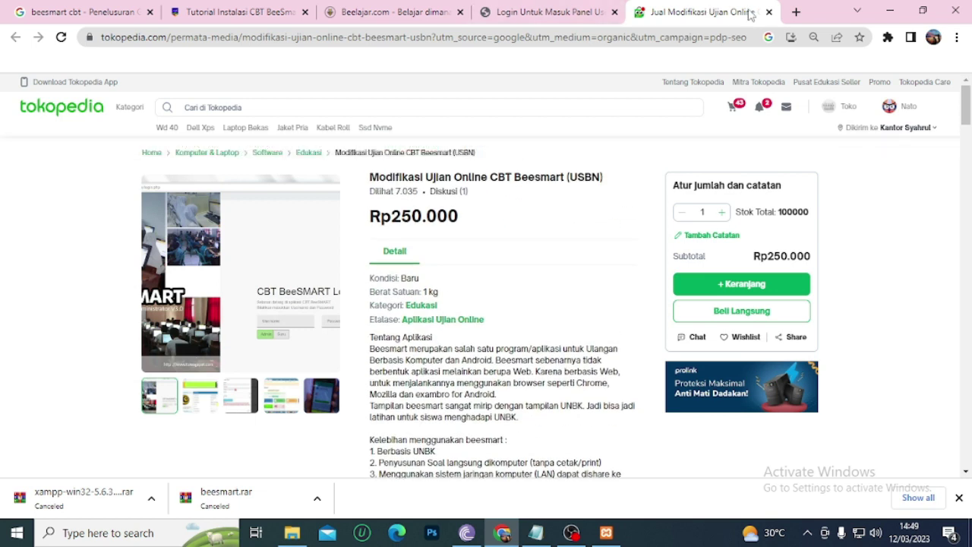
pyautogui.click(769, 11)
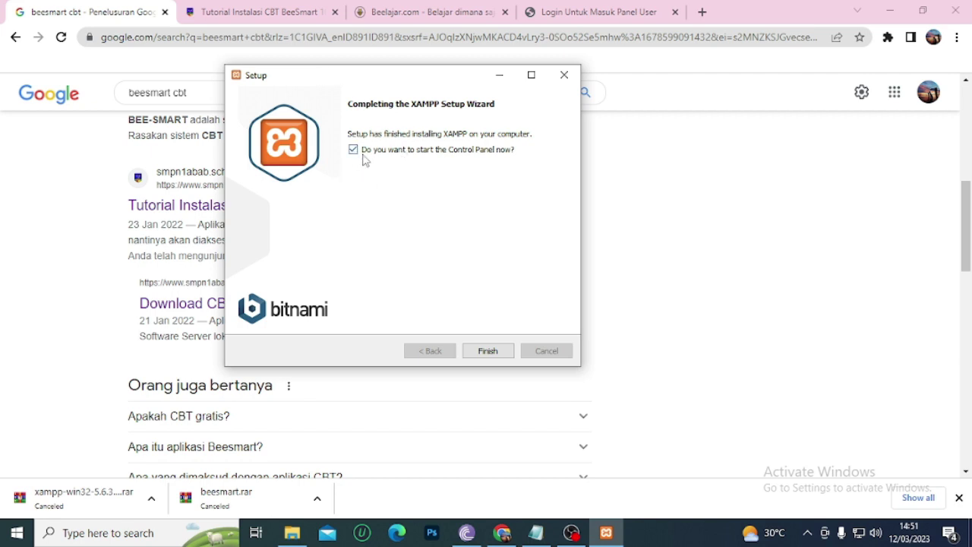
# Finish the XAMPP setup with the Control Panel set to start, dismiss the Install Monitor notice, and save English as the language
pyautogui.click(489, 351)
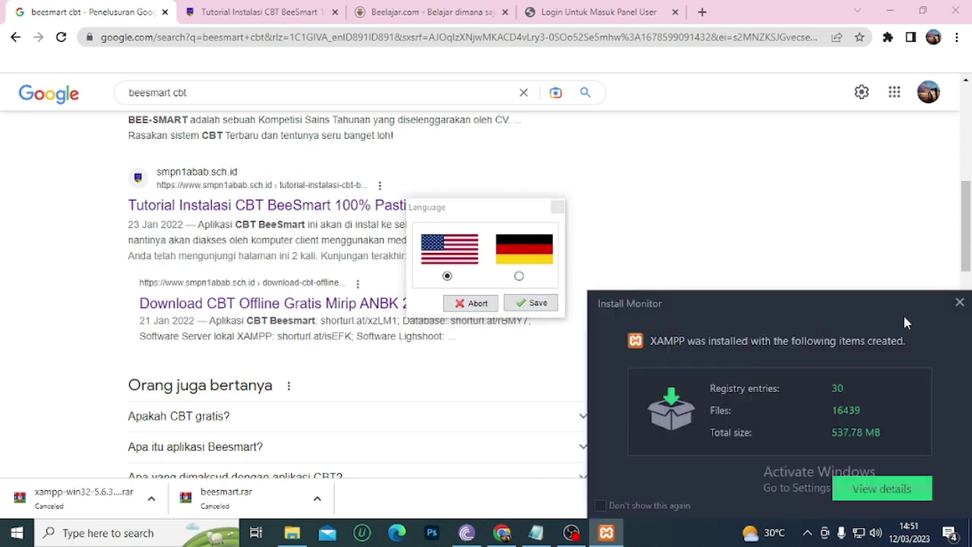
pyautogui.click(960, 302)
pyautogui.click(539, 303)
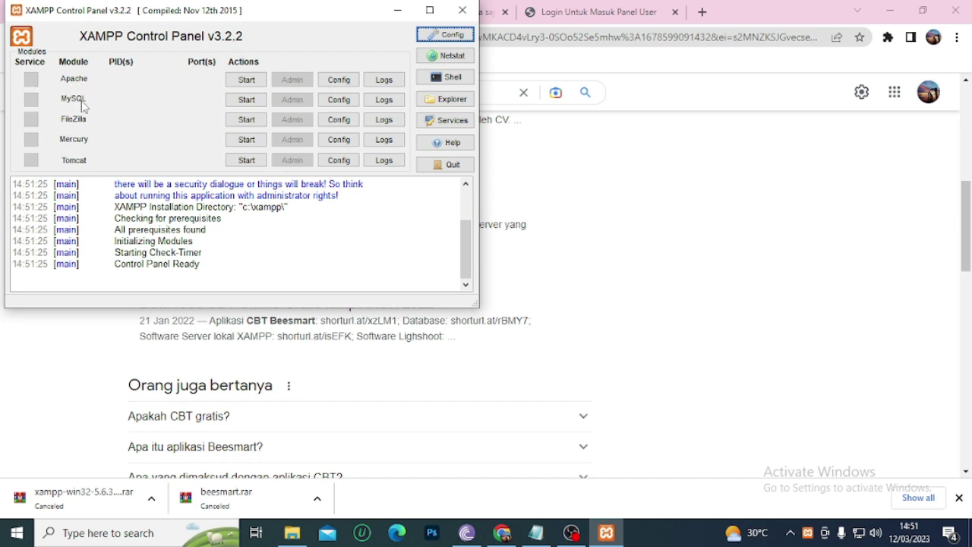
# Start the Apache and MySQL modules in the XAMPP Control Panel and minimize it
pyautogui.click(246, 81)
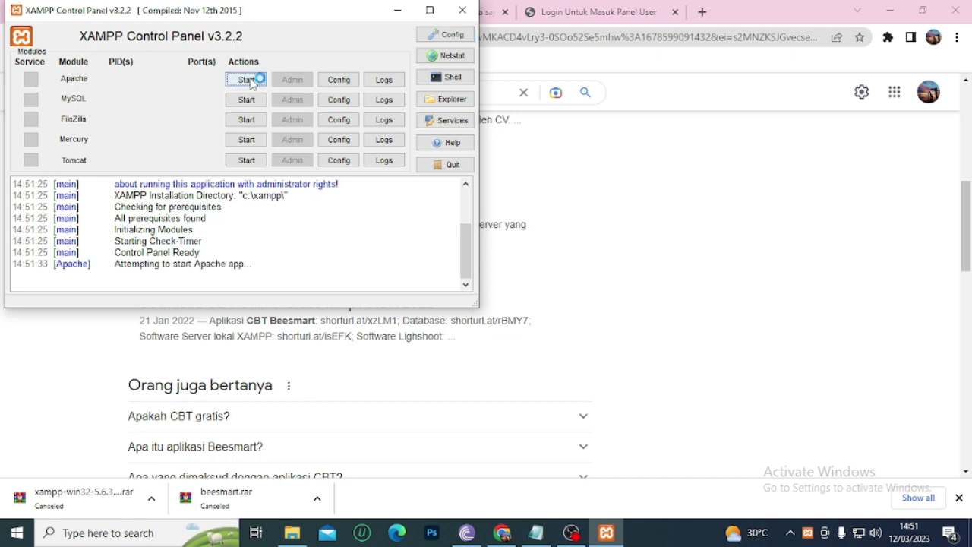
pyautogui.click(252, 101)
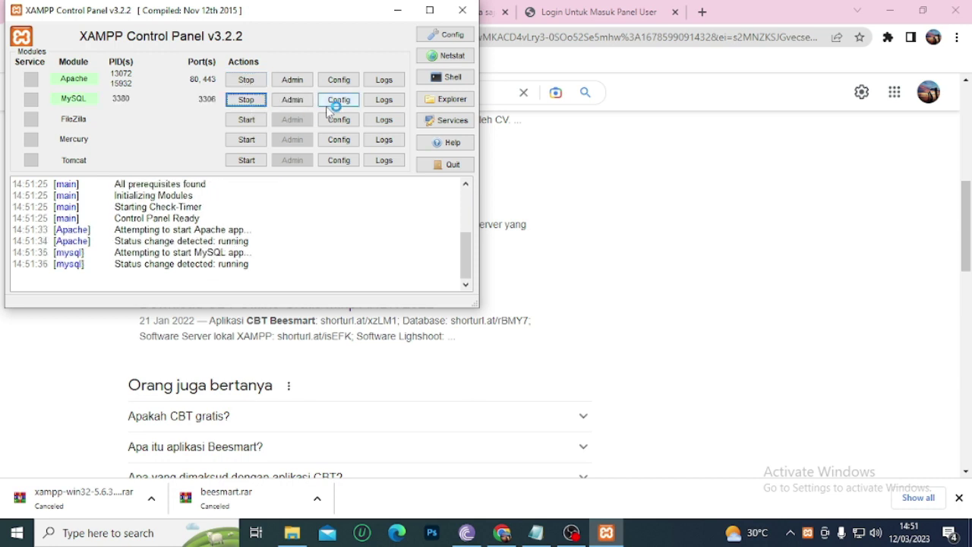
pyautogui.click(397, 10)
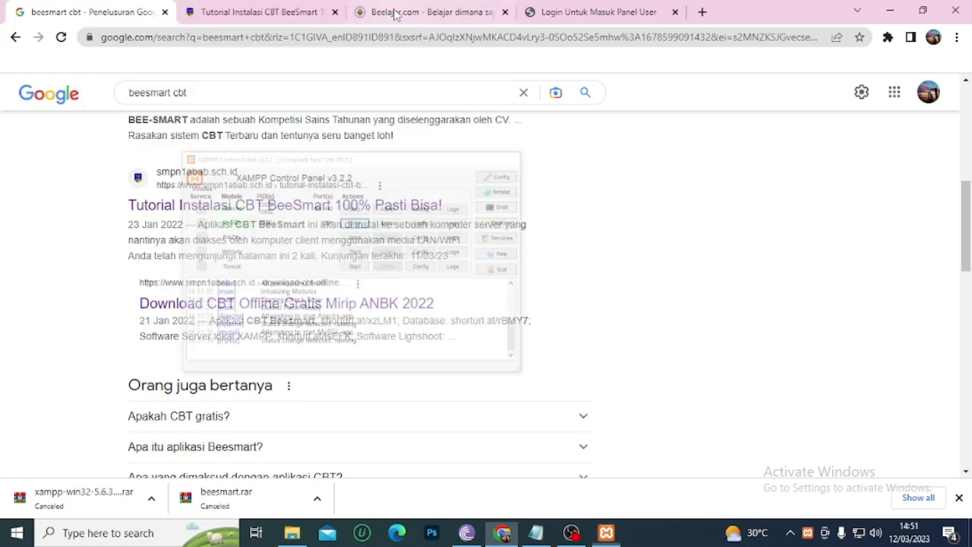
# Close all the open web pages in Chrome, leaving only one new blank tab
pyautogui.click(674, 11)
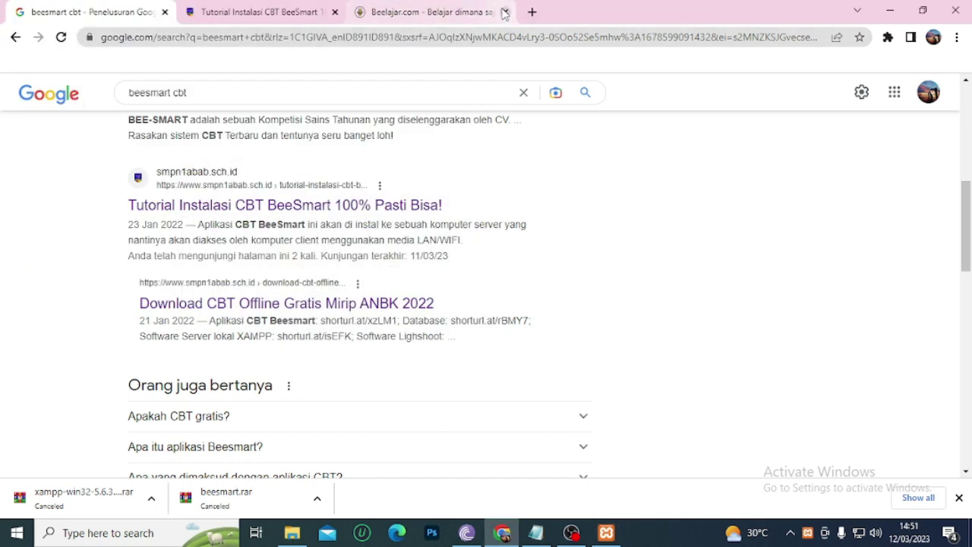
pyautogui.click(505, 12)
pyautogui.click(335, 12)
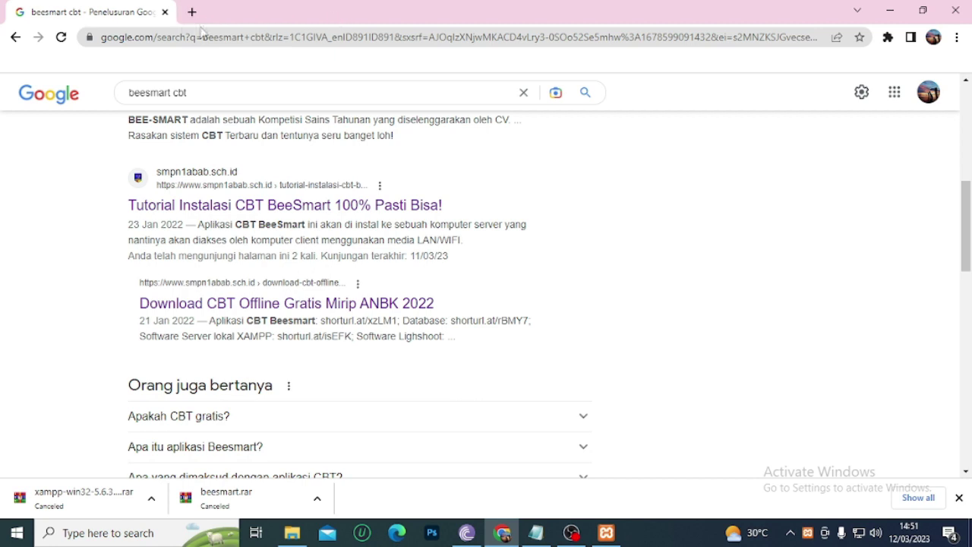
pyautogui.click(190, 11)
pyautogui.click(165, 13)
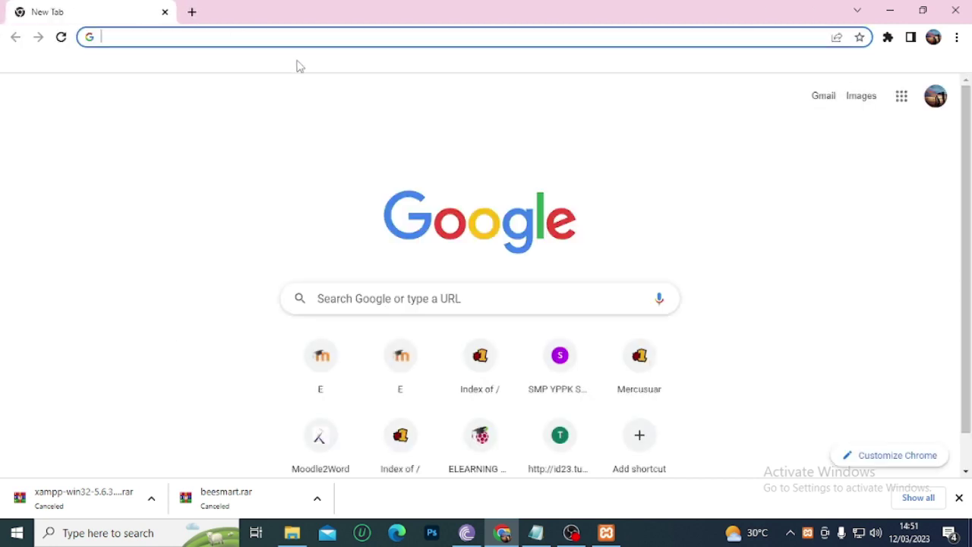
# Open localhost in the blank browser tab to test the XAMPP server
pyautogui.click(289, 40)
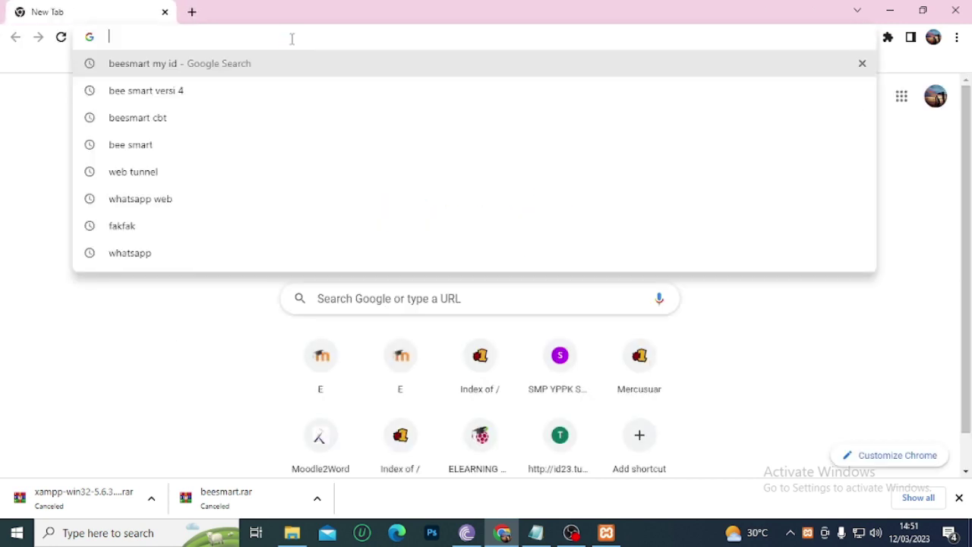
pyautogui.write('localhost')
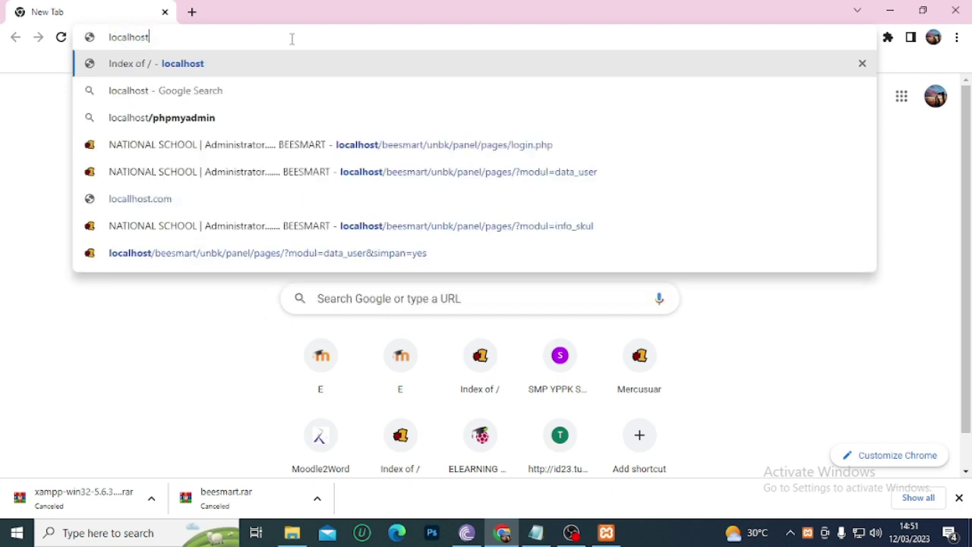
pyautogui.press('Return')
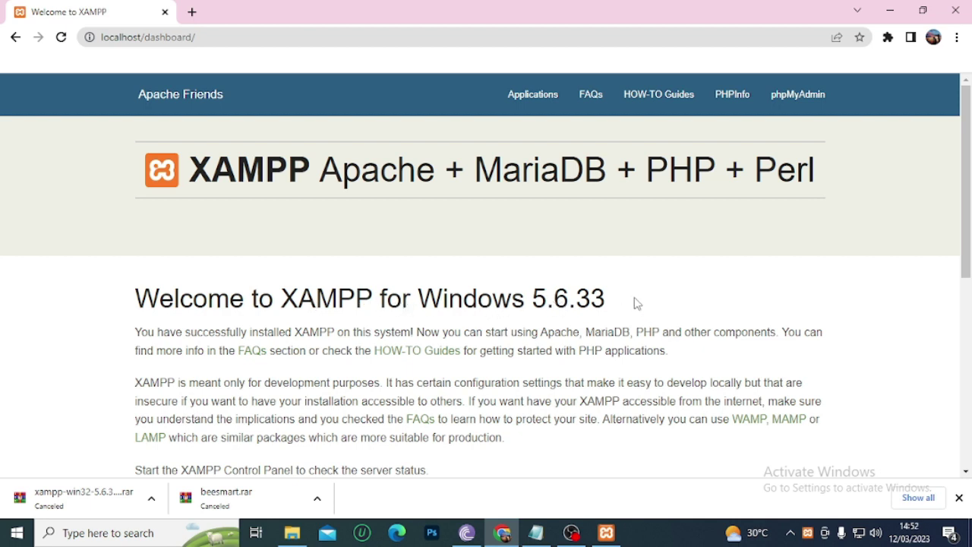
# Highlight the XAMPP welcome heading and check the running modules in the XAMPP Control Panel
pyautogui.moveTo(569, 298); pyautogui.dragTo(140, 301)
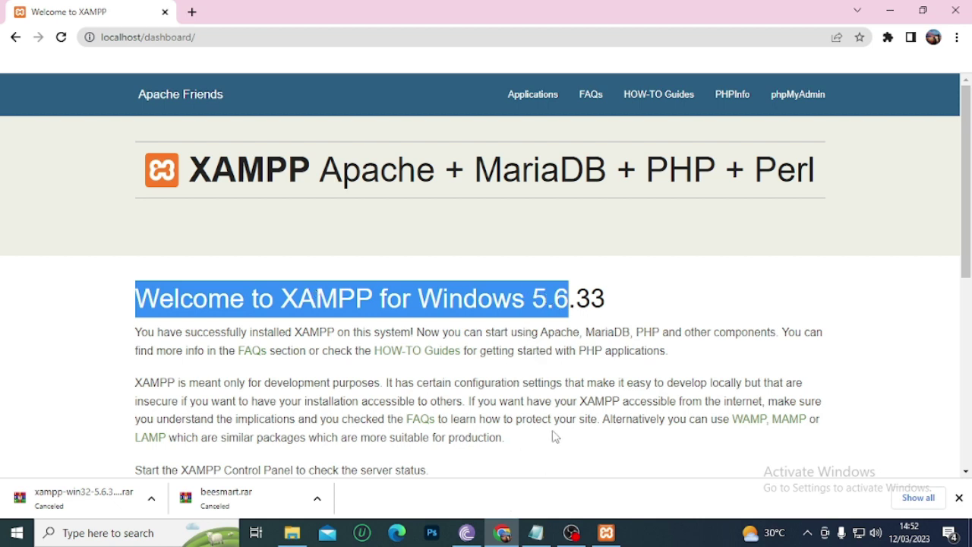
pyautogui.click(606, 533)
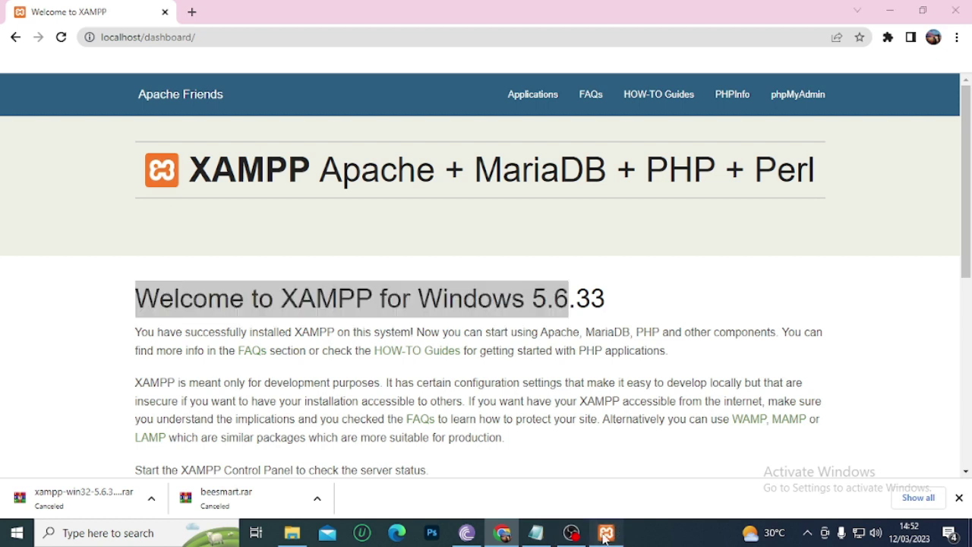
pyautogui.click(397, 10)
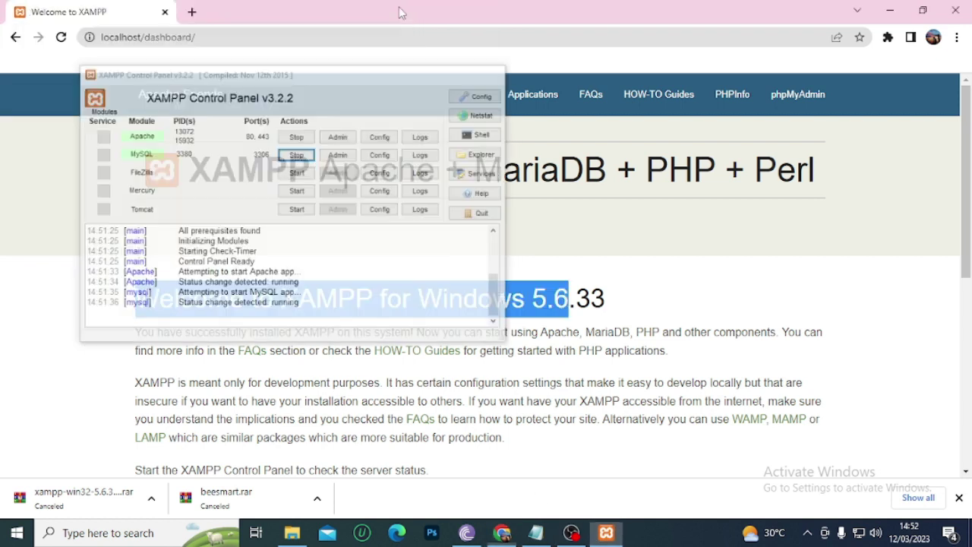
# Extract the beesmart WinRAR archive directly onto the Desktop in File Explorer
pyautogui.click(291, 532)
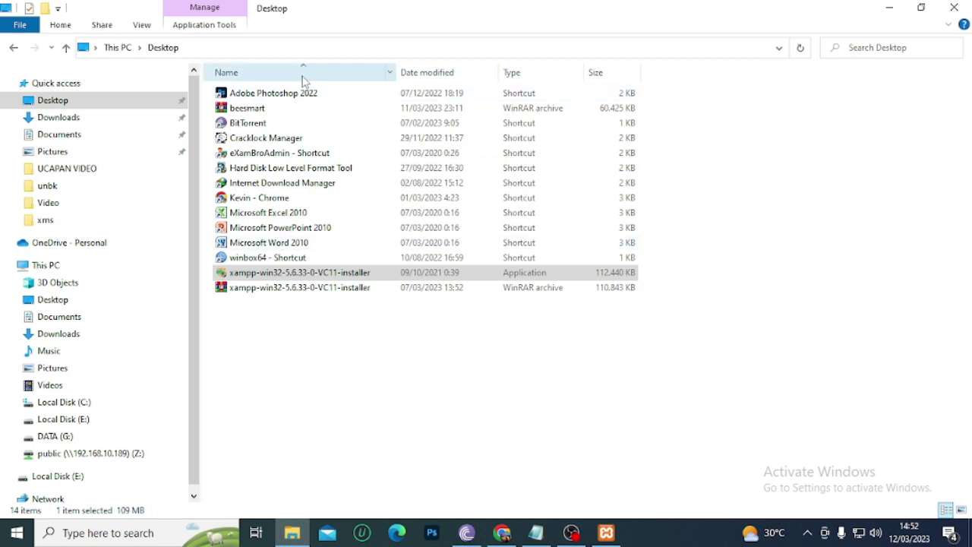
pyautogui.click(251, 108)
pyautogui.rightClick(255, 111)
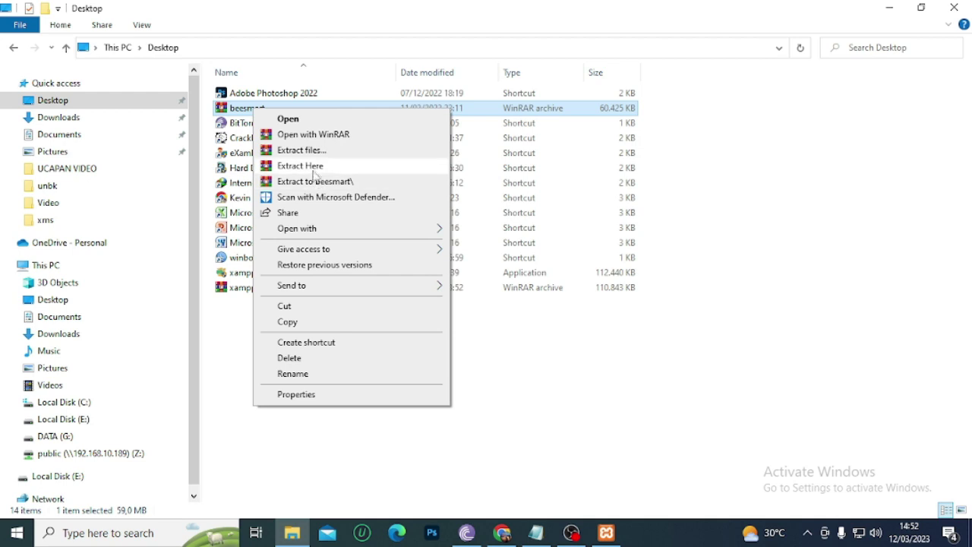
pyautogui.click(318, 169)
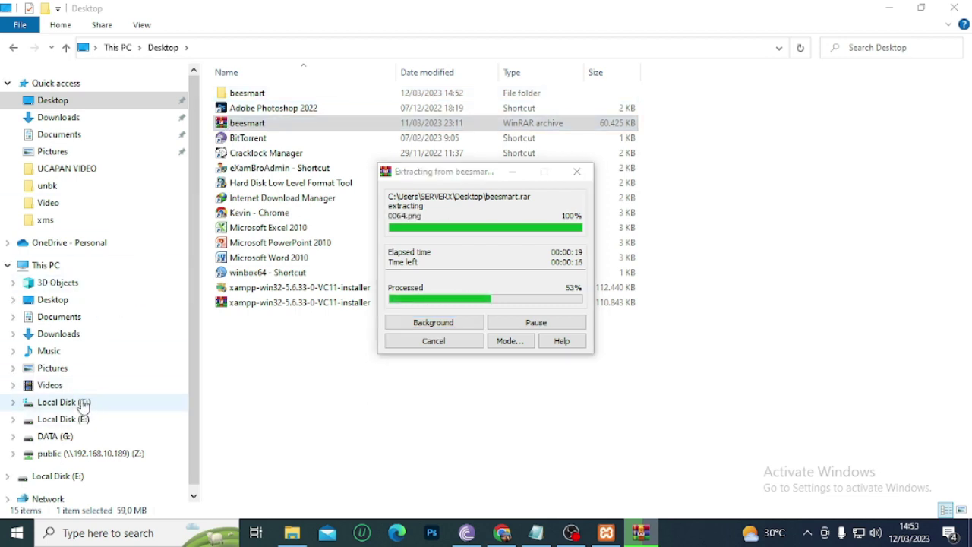
# Open the C:\xampp\htdocs folder and check the XAMPP Control Panel and the archive extraction
pyautogui.click(82, 403)
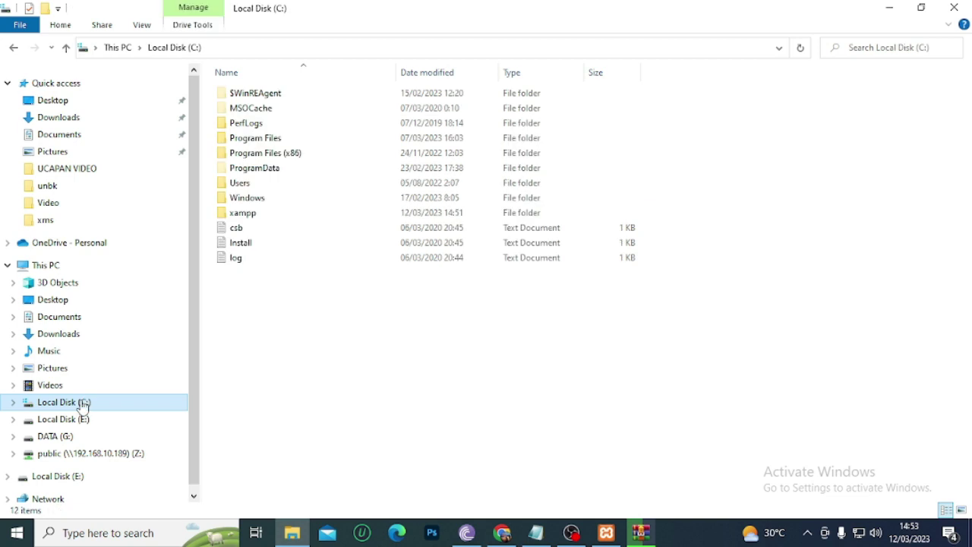
pyautogui.doubleClick(240, 216)
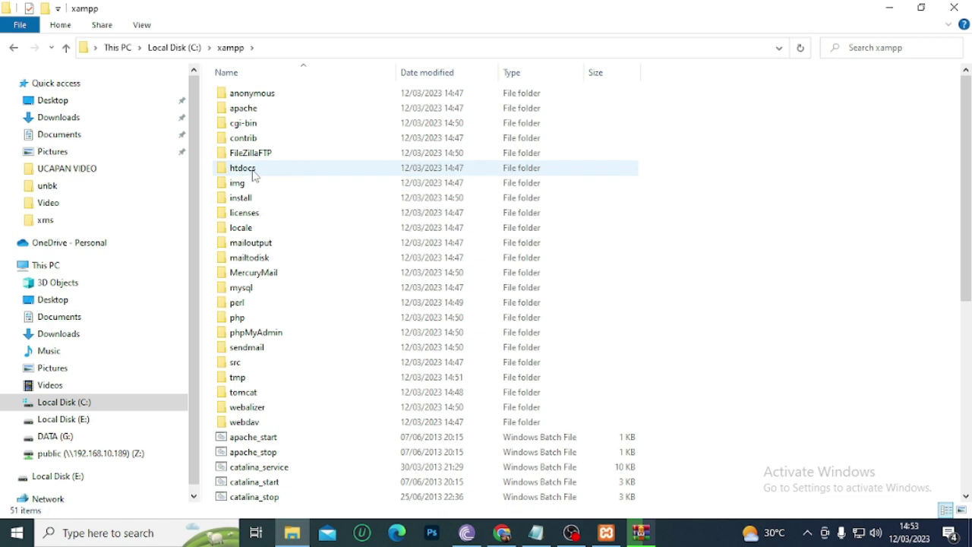
pyautogui.doubleClick(303, 170)
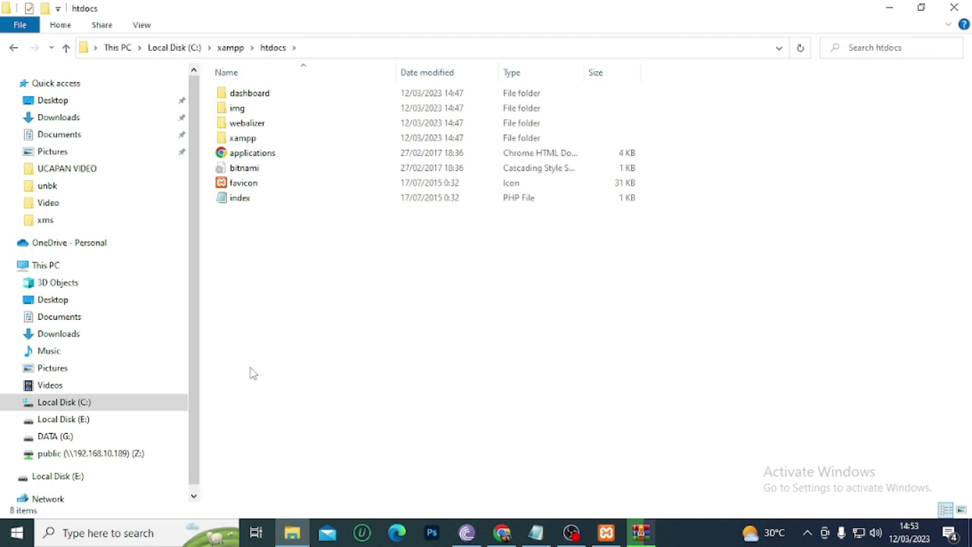
pyautogui.click(605, 534)
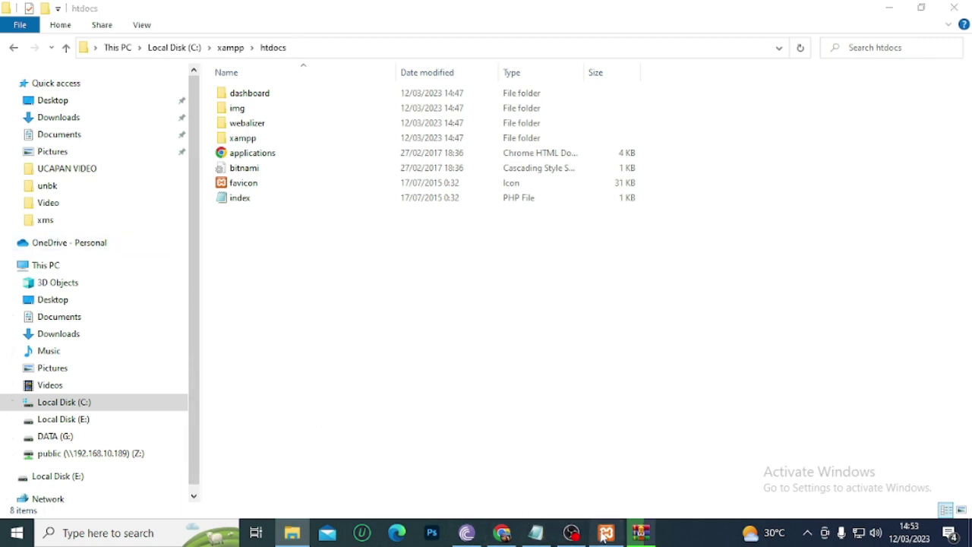
pyautogui.click(395, 10)
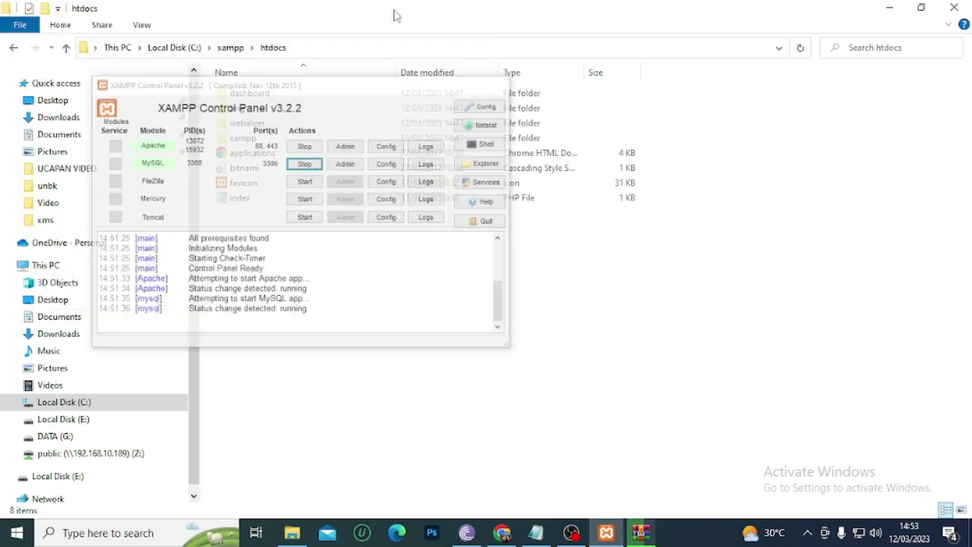
pyautogui.click(640, 533)
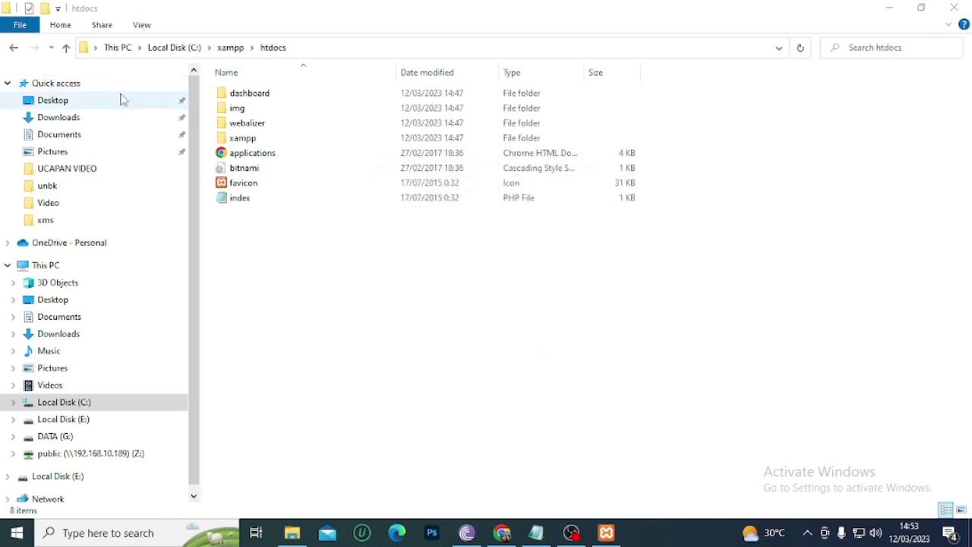
pyautogui.click(316, 239)
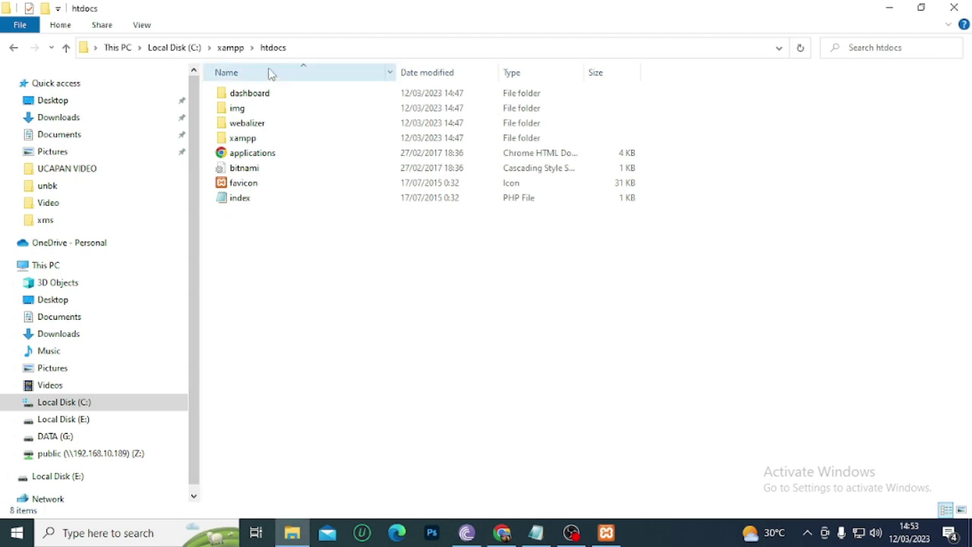
# Retrace the path from drive C: through xampp to htdocs and delete everything inside htdocs
pyautogui.click(233, 49)
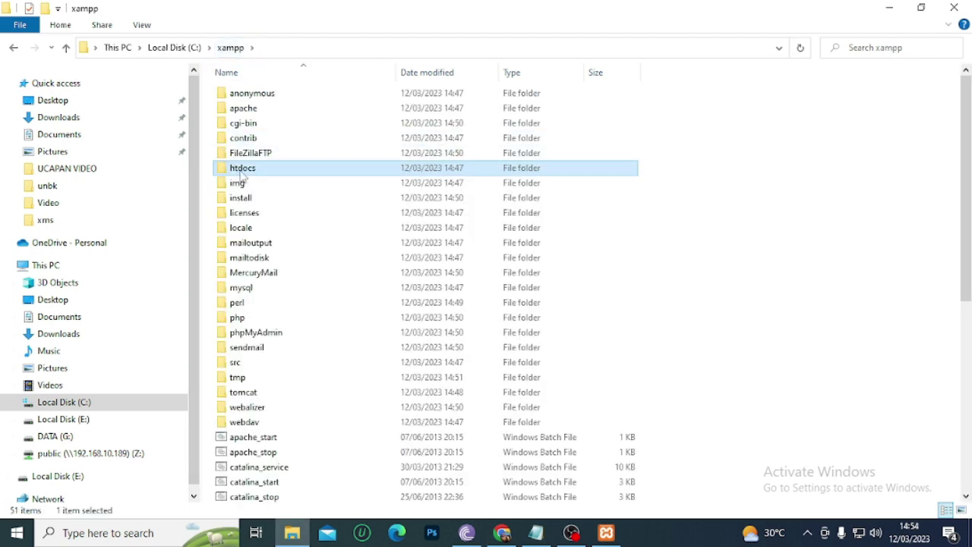
pyautogui.click(183, 49)
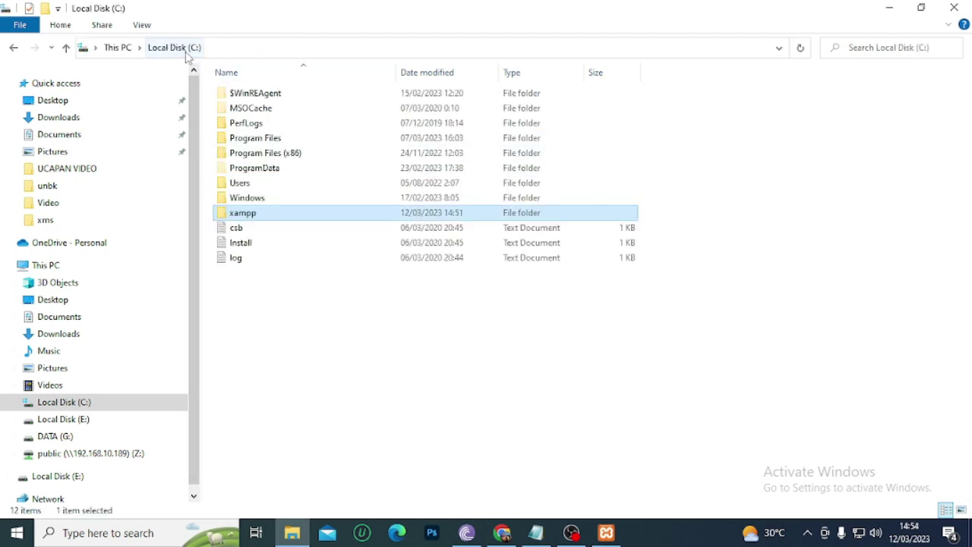
pyautogui.doubleClick(242, 214)
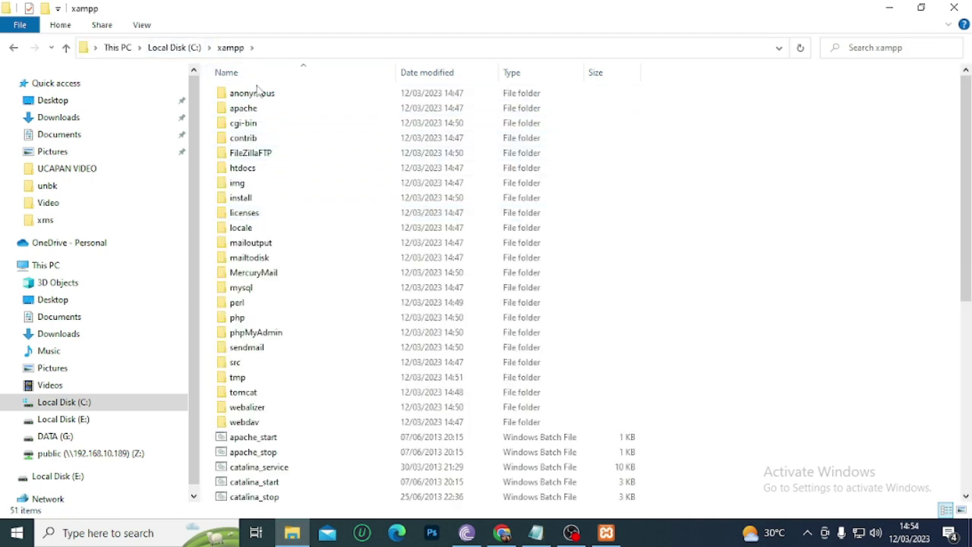
pyautogui.doubleClick(243, 168)
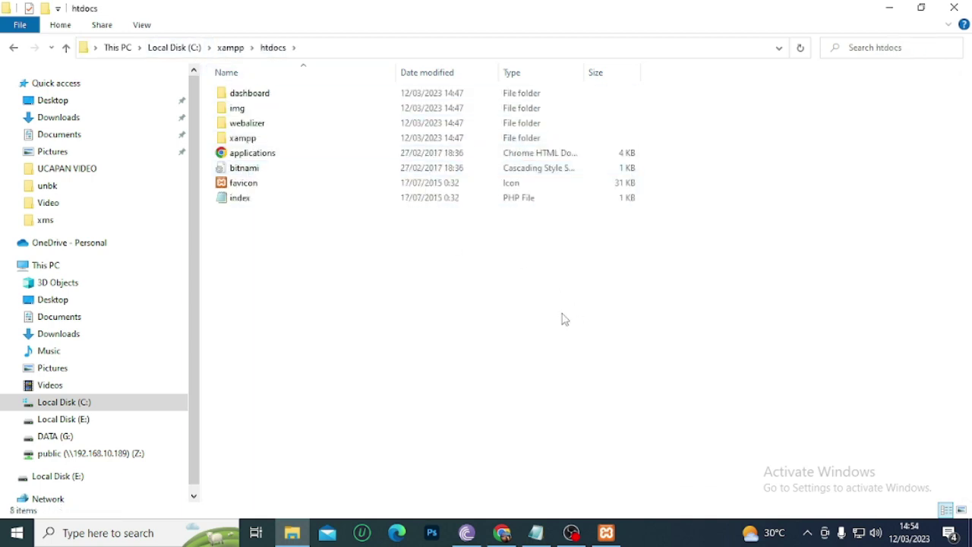
pyautogui.hotkey('ctrl', 'a')
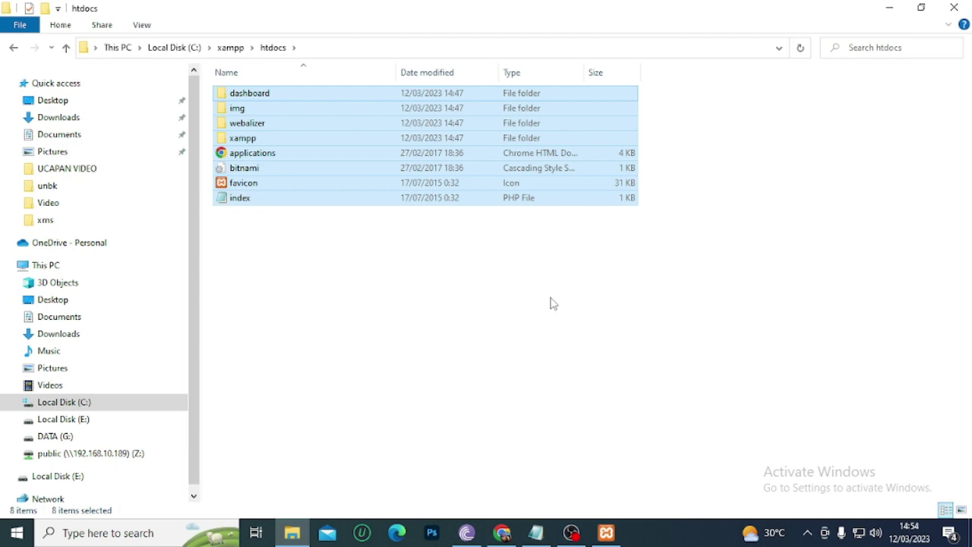
pyautogui.press('Delete')
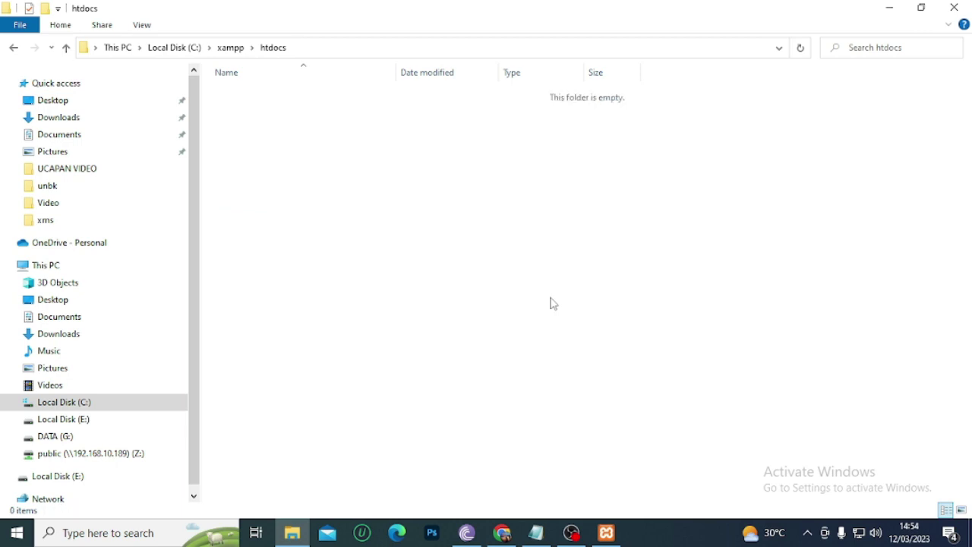
# Copy the extracted beesmart folder from the Desktop into the empty C:\xampp\htdocs folder
pyautogui.click(70, 107)
pyautogui.click(234, 94)
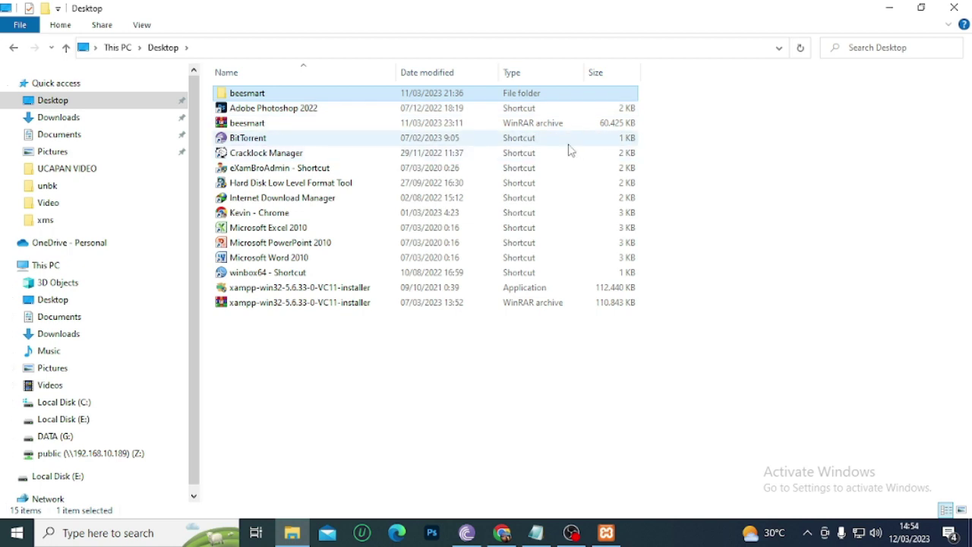
pyautogui.click(15, 48)
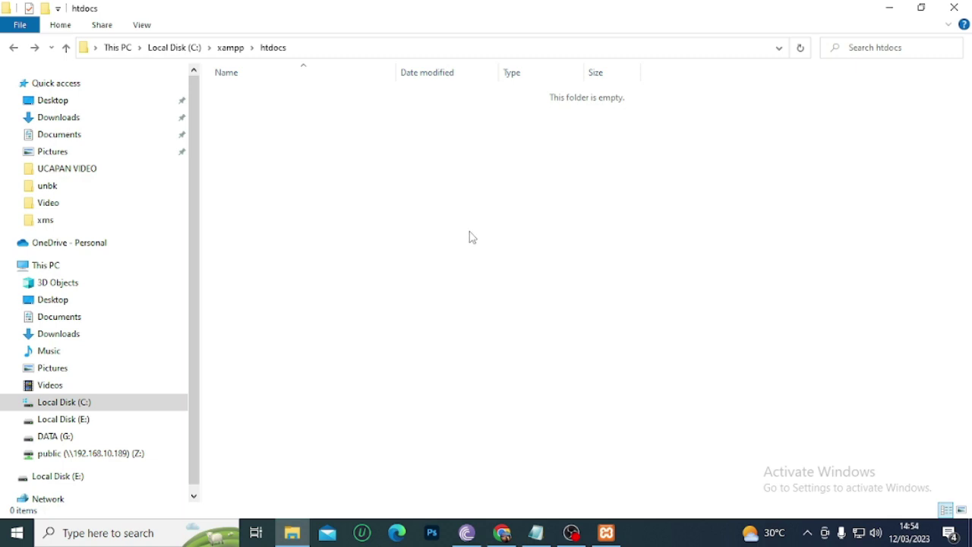
pyautogui.hotkey('ctrl', 'v')
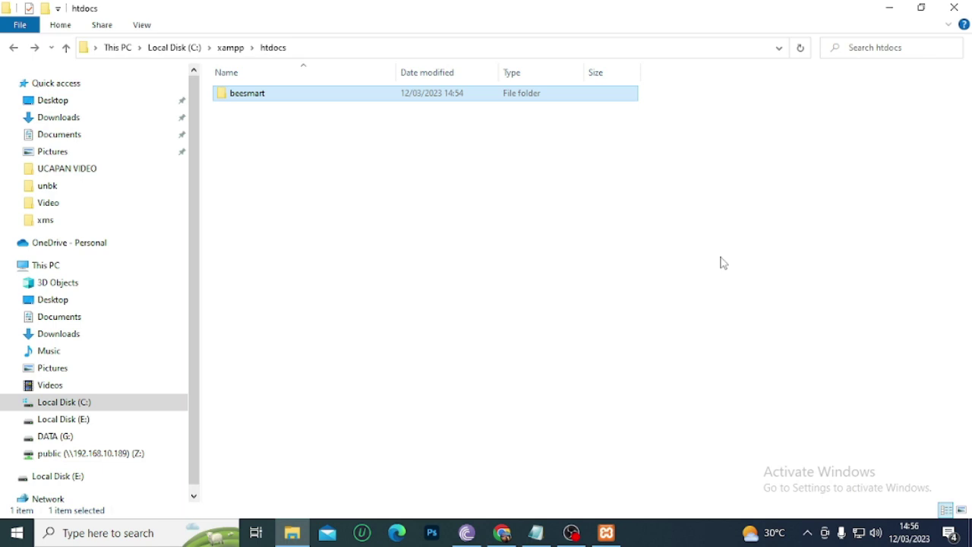
pyautogui.click(498, 242)
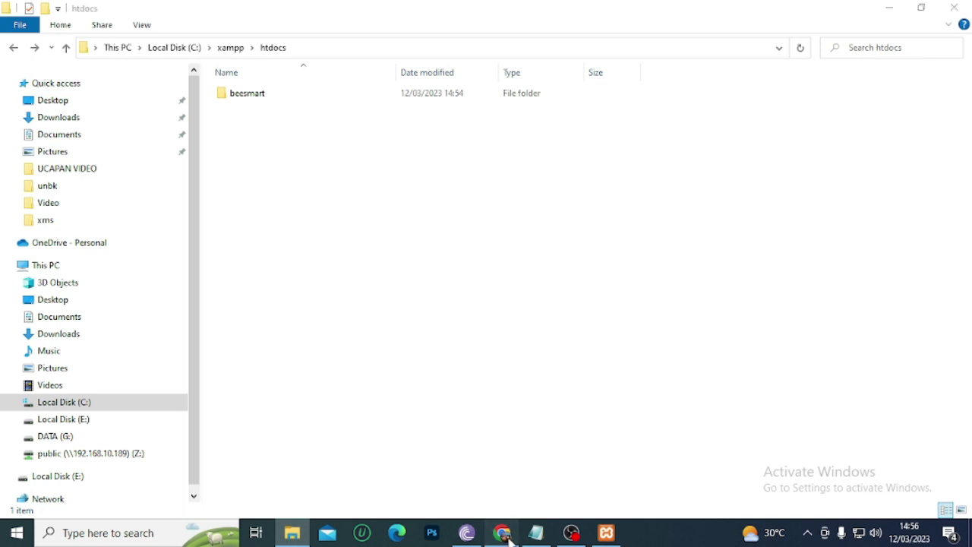
# Switch to Chrome, load localhost, and open the unbk directory inside beesmart
pyautogui.click(502, 532)
pyautogui.click(271, 30)
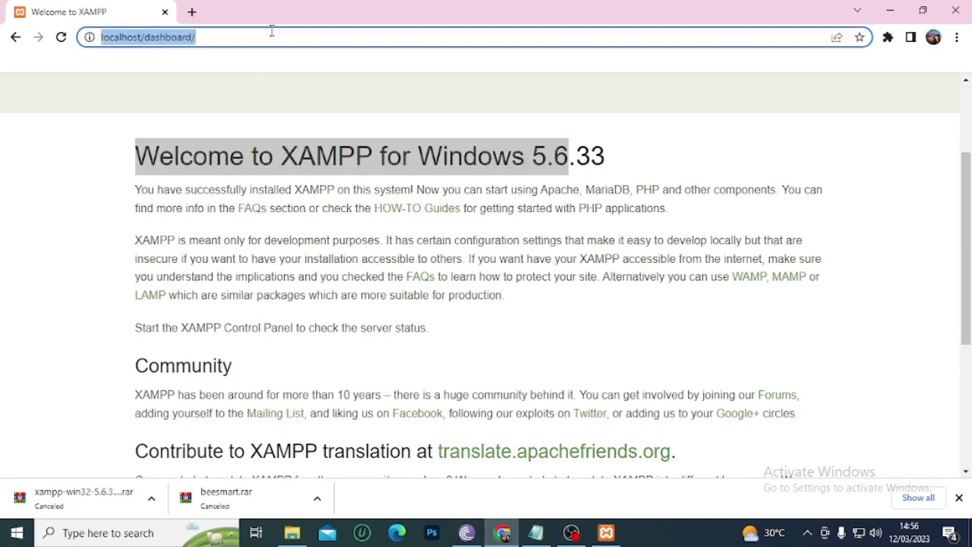
pyautogui.write('oca')
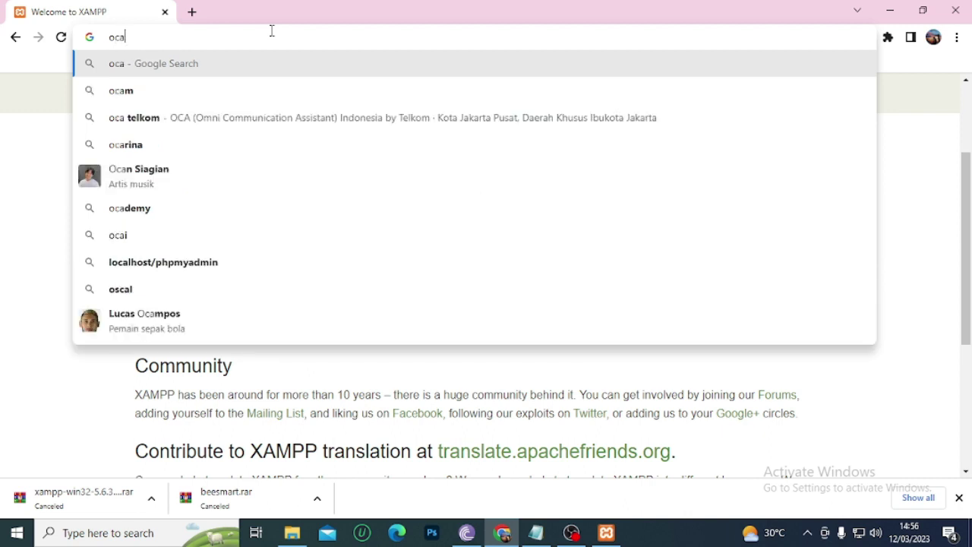
pyautogui.press('BackSpace')
pyautogui.press('BackSpace')
pyautogui.press('BackSpace')
pyautogui.write('loca')
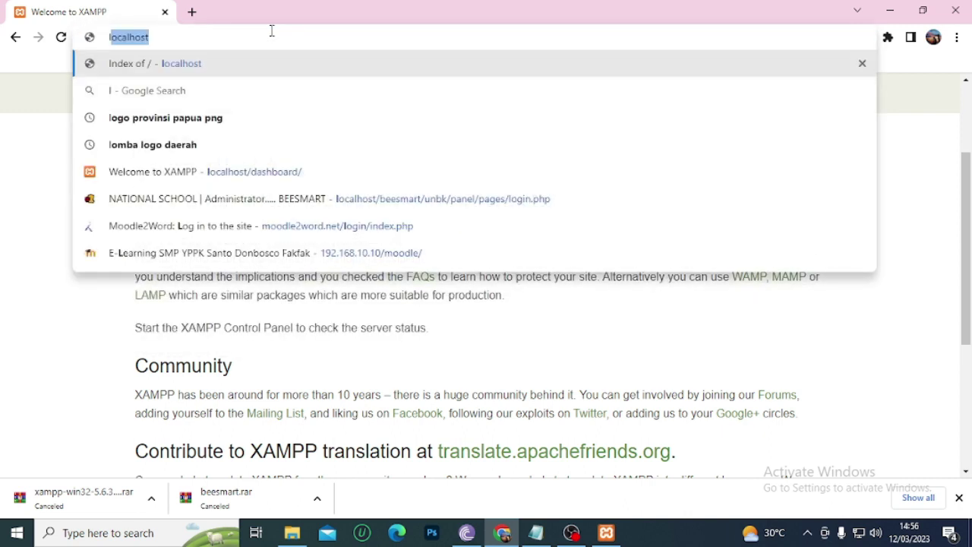
pyautogui.write('lhost')
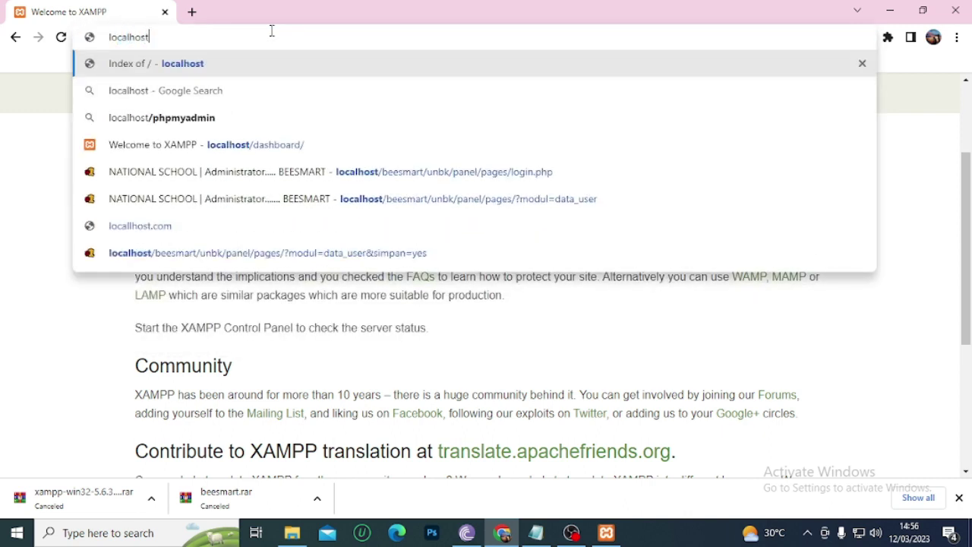
pyautogui.press('Return')
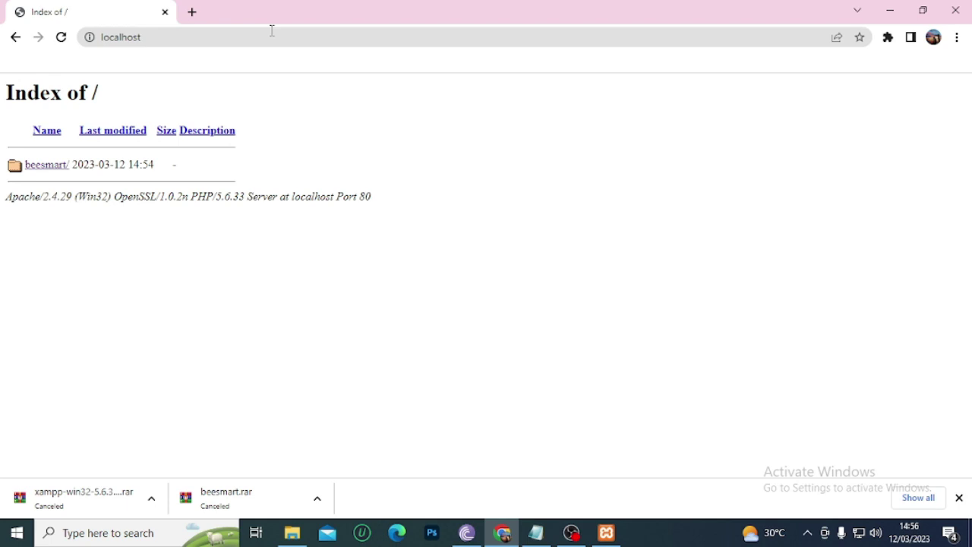
pyautogui.click(41, 172)
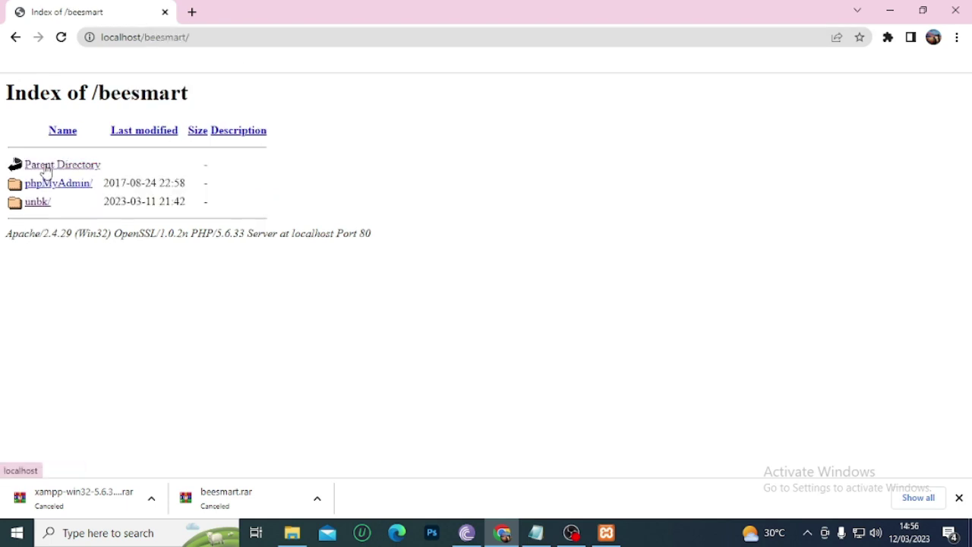
pyautogui.click(33, 203)
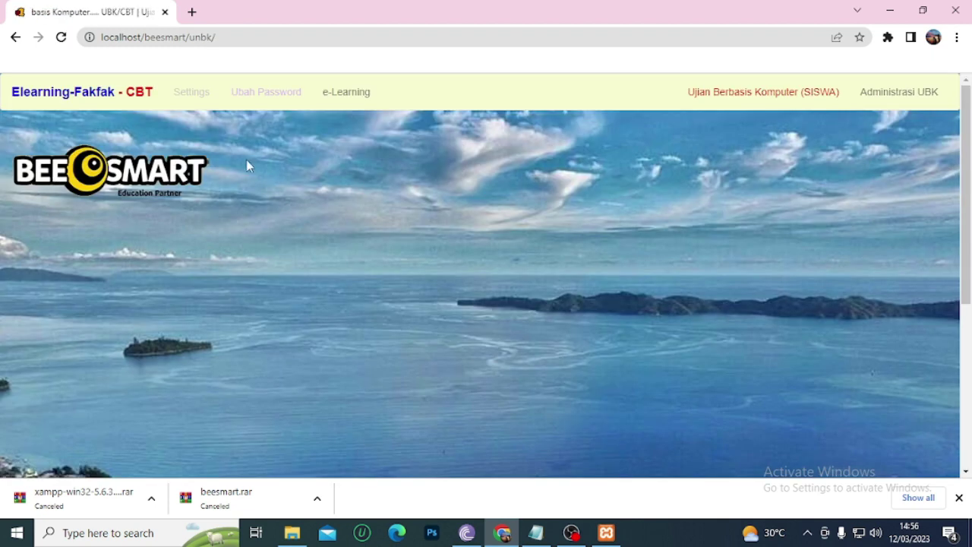
# Examine the BeeSmart CBT home page from the header links down to the version footer
pyautogui.scroll(-5, 360, 258)
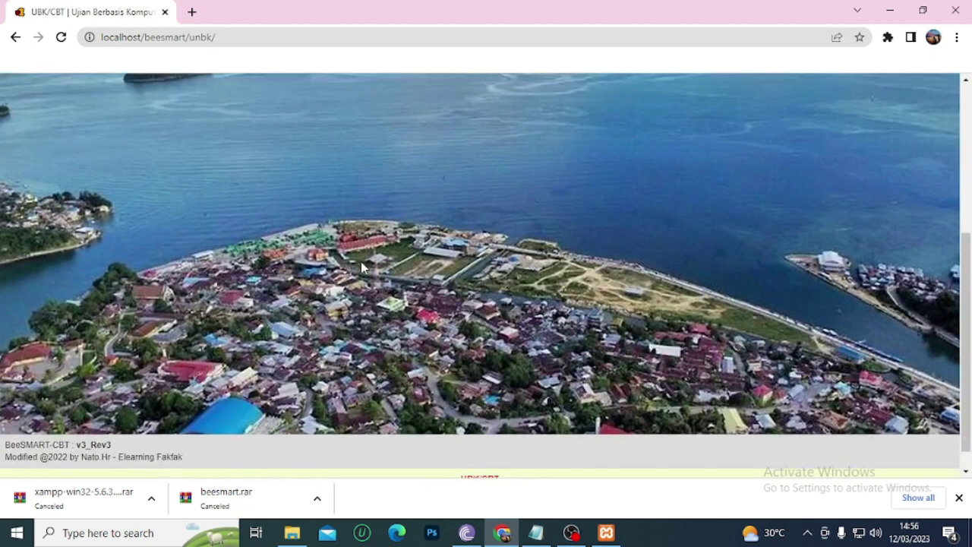
pyautogui.scroll(4, 361, 258)
pyautogui.scroll(-4, 360, 254)
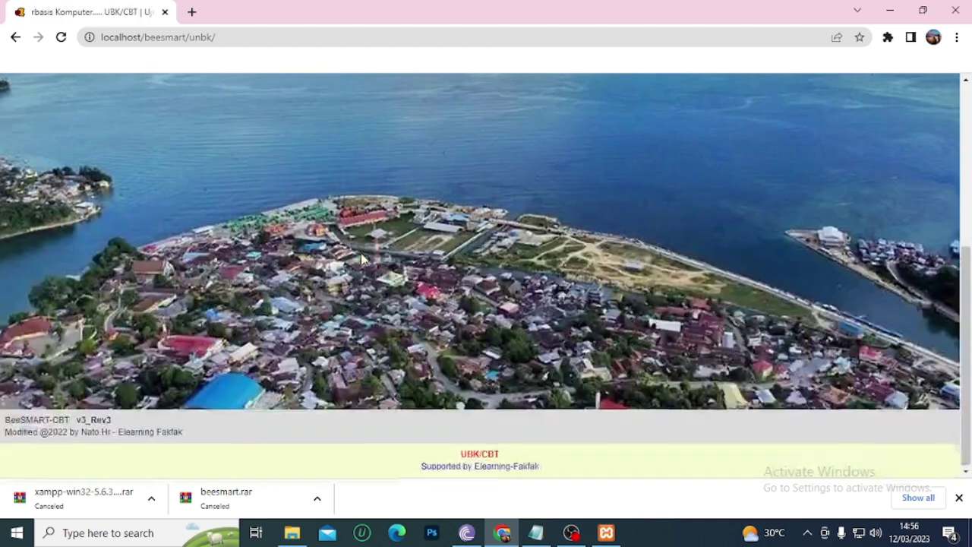
pyautogui.scroll(5, 360, 250)
pyautogui.scroll(-1, 437, 259)
pyautogui.scroll(1, 445, 267)
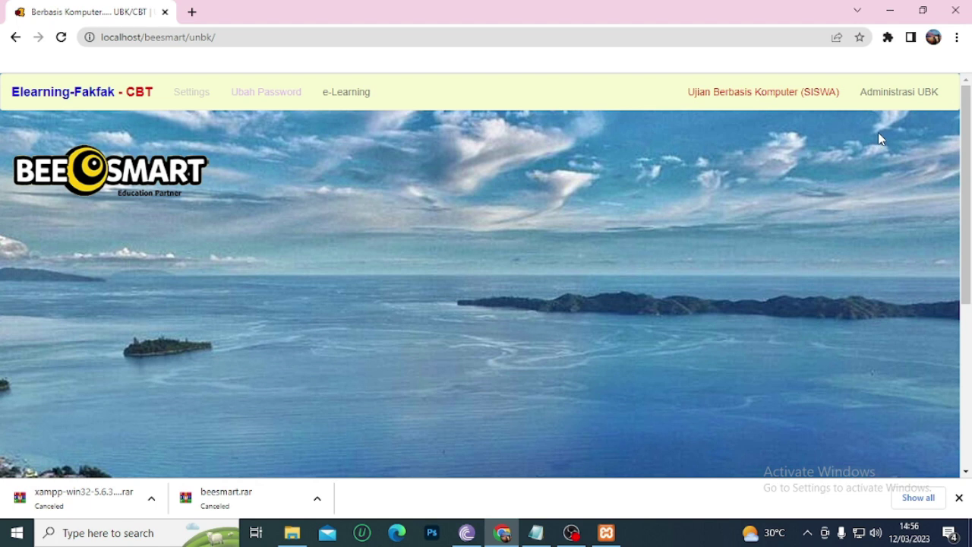
pyautogui.scroll(-5, 532, 213)
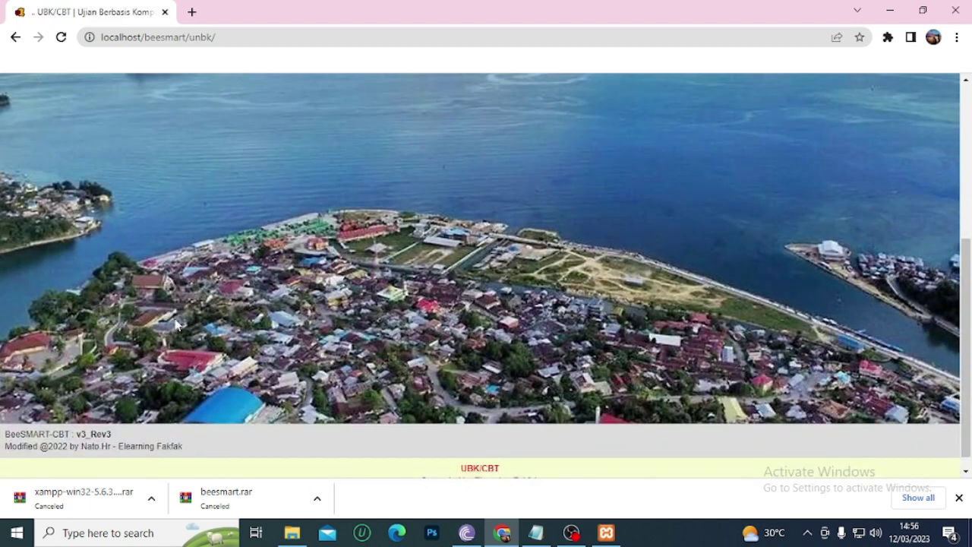
pyautogui.scroll(3, 752, 298)
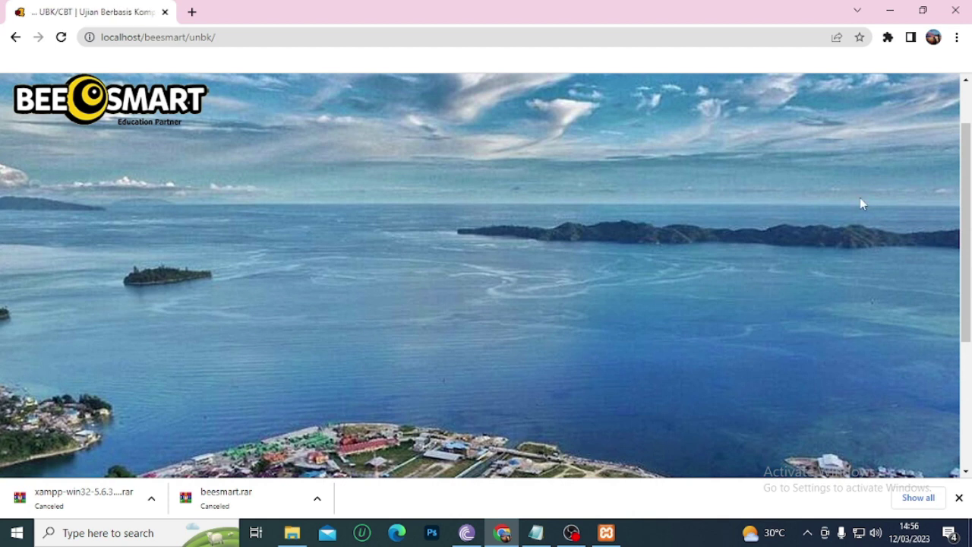
# Open the Administrasi UBK login page from the BeeSmart home page and create the application's database
pyautogui.scroll(1, 926, 207)
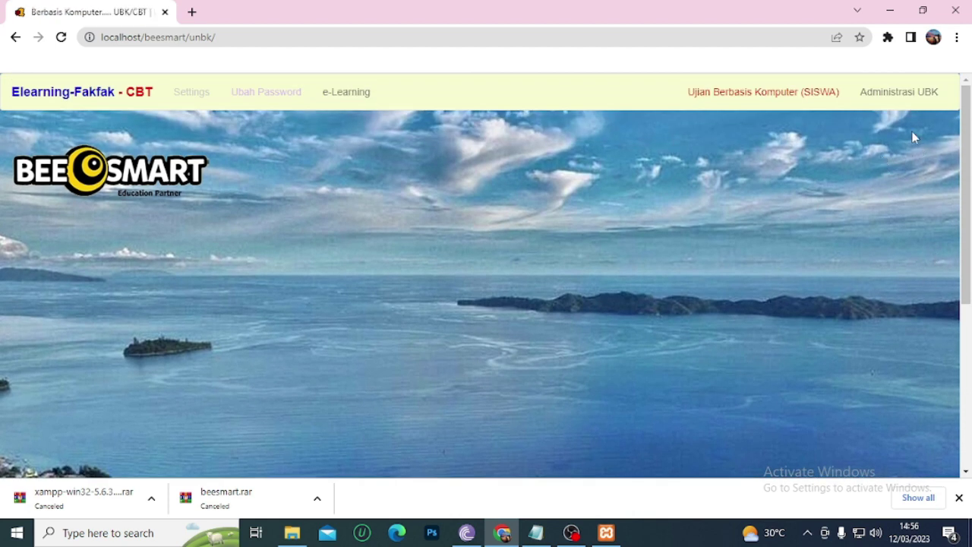
pyautogui.click(903, 93)
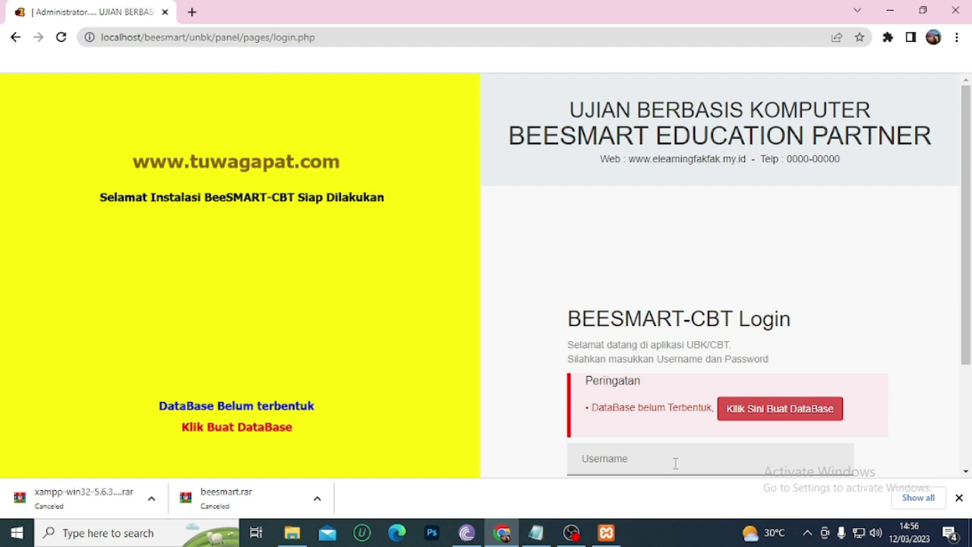
pyautogui.click(793, 416)
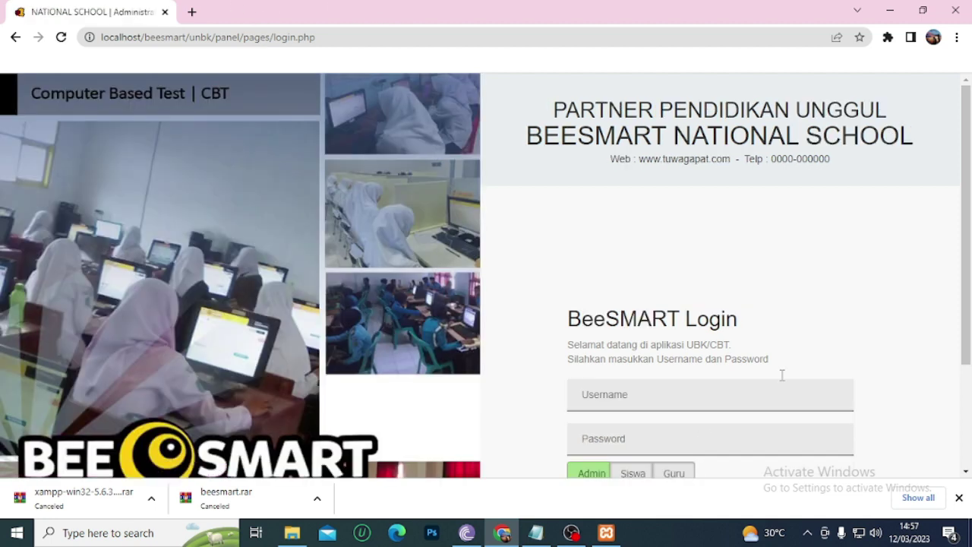
# Log in to the BeeSMART administration panel in the Admin role with the username admin and the account password
pyautogui.scroll(-2, 745, 292)
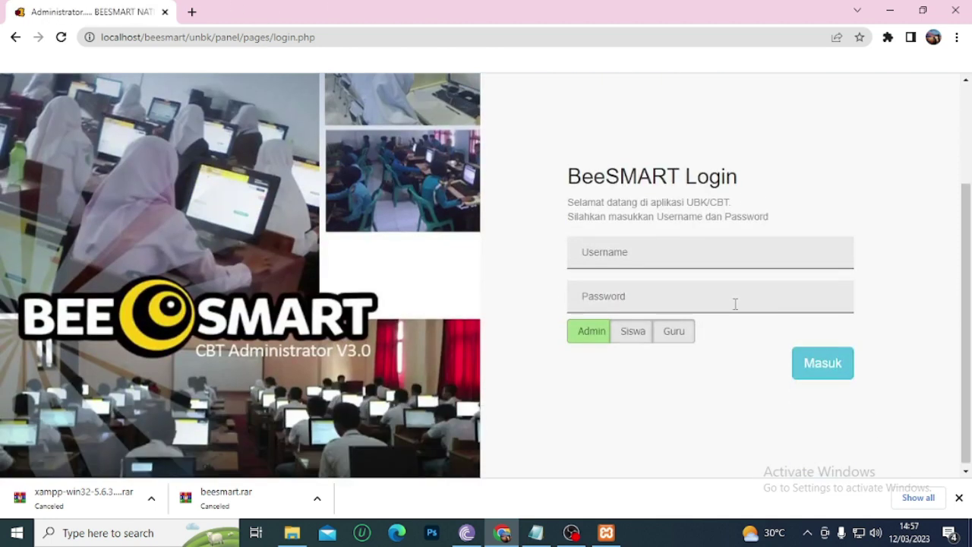
pyautogui.scroll(1, 733, 304)
pyautogui.click(667, 322)
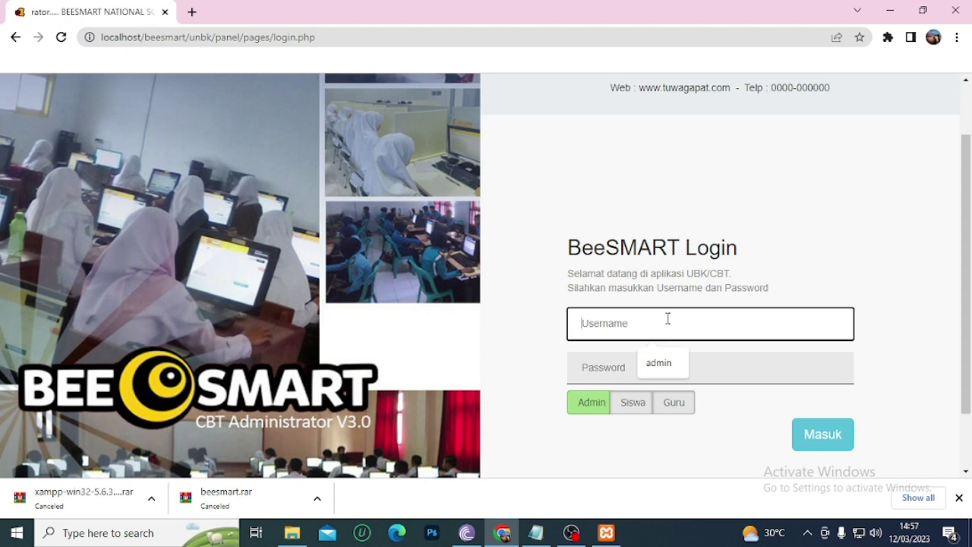
pyautogui.write('adm')
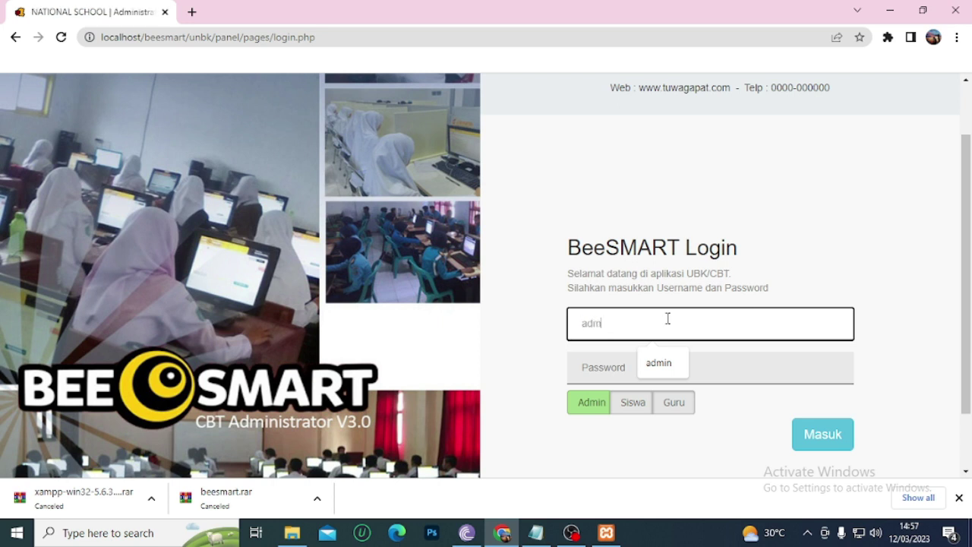
pyautogui.write('in')
pyautogui.press('Tab')
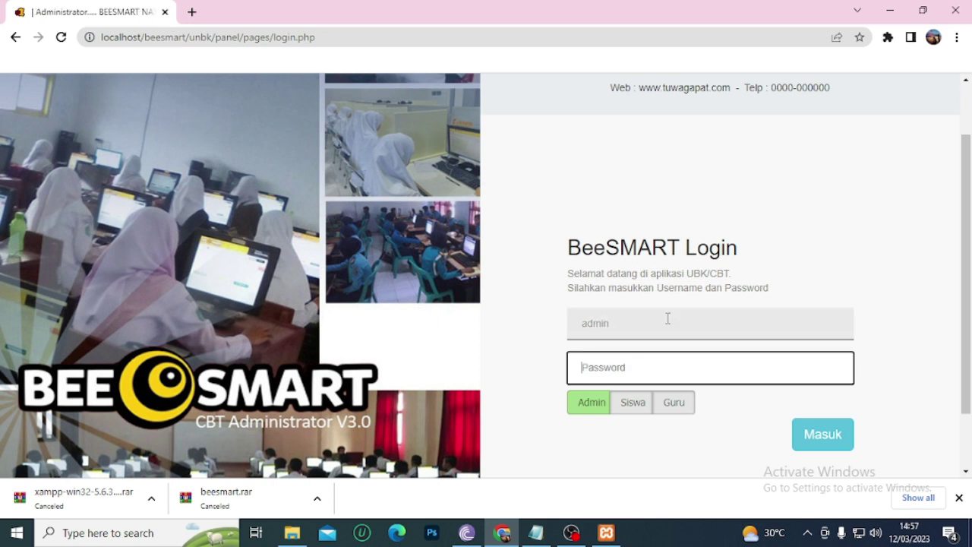
pyautogui.write('adm')
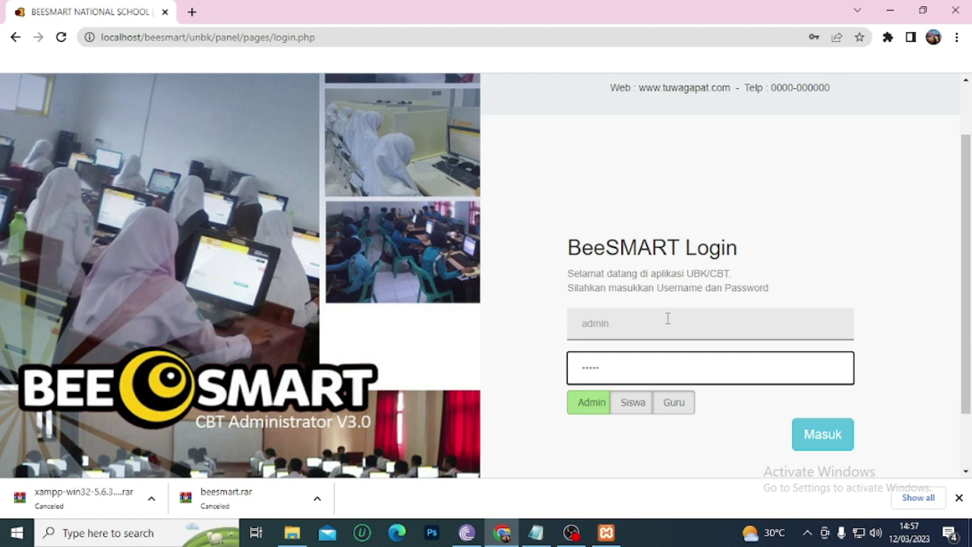
pyautogui.write('in')
pyautogui.press('Return')
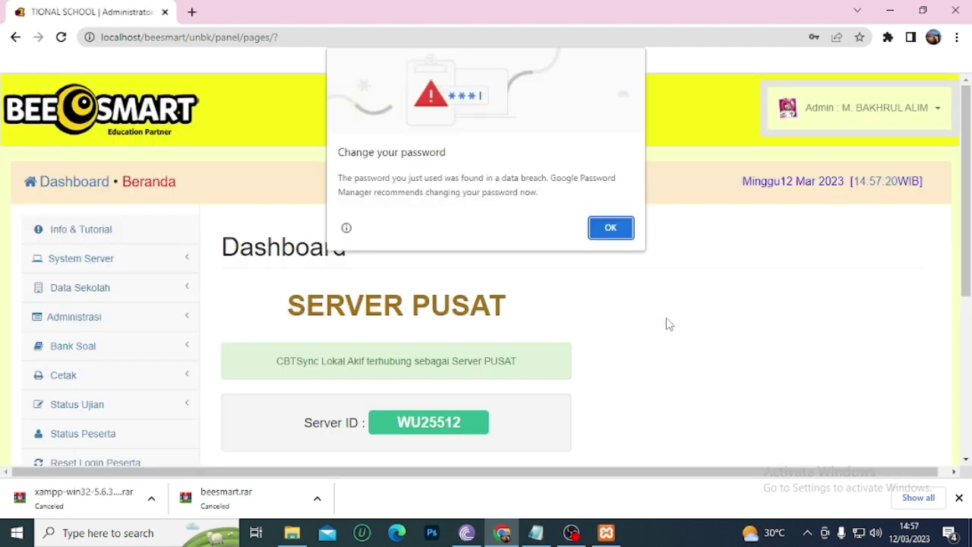
# Acknowledge the browser's warning about the password and save the administrator login on this device
pyautogui.click(600, 232)
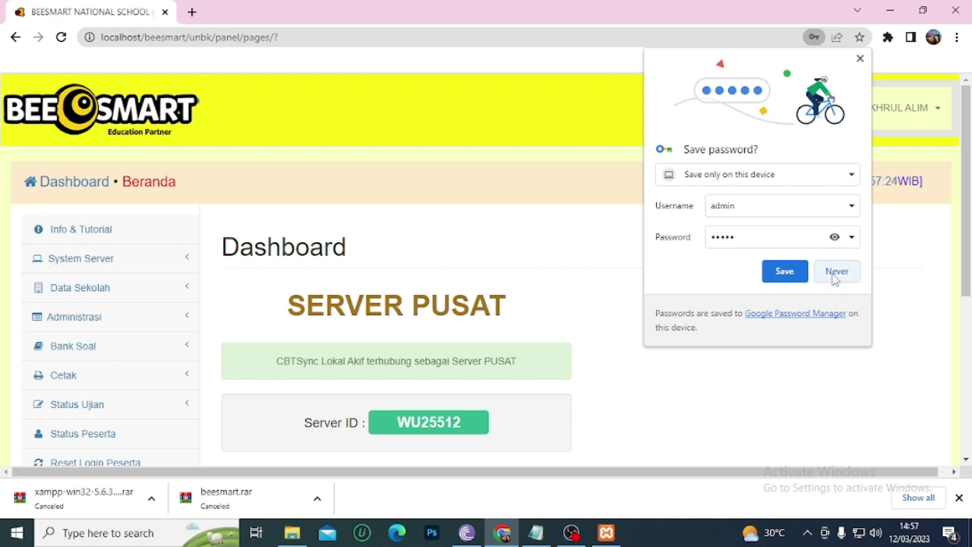
pyautogui.click(784, 271)
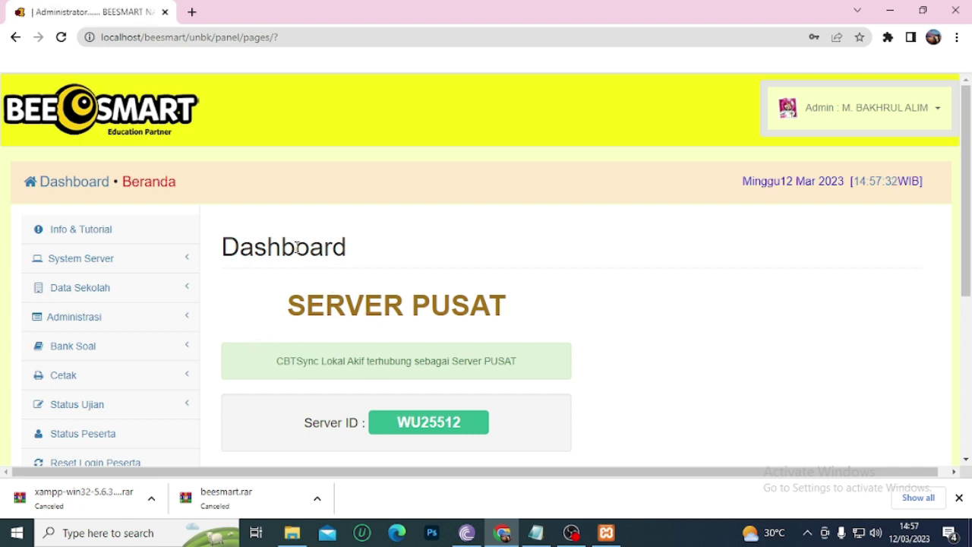
pyautogui.scroll(-3, 296, 249)
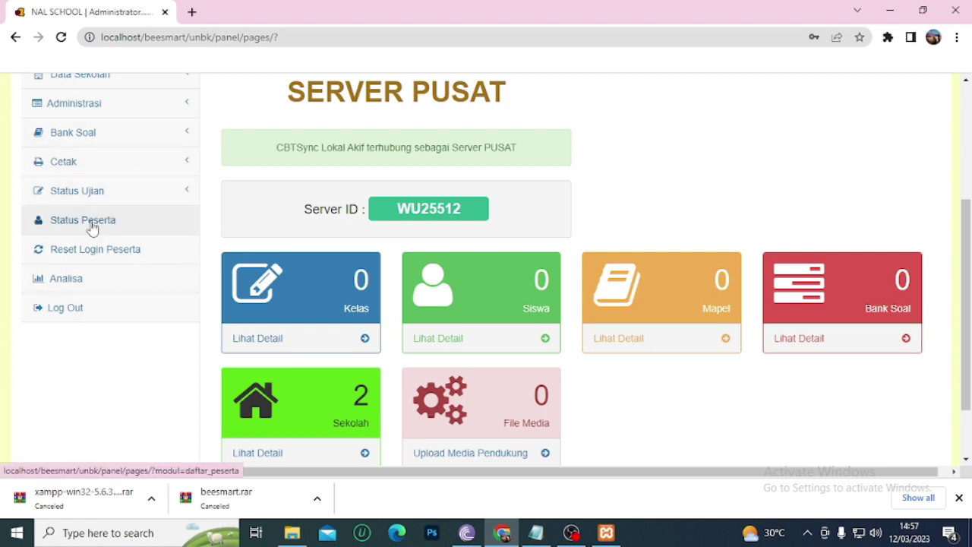
pyautogui.scroll(3, 489, 330)
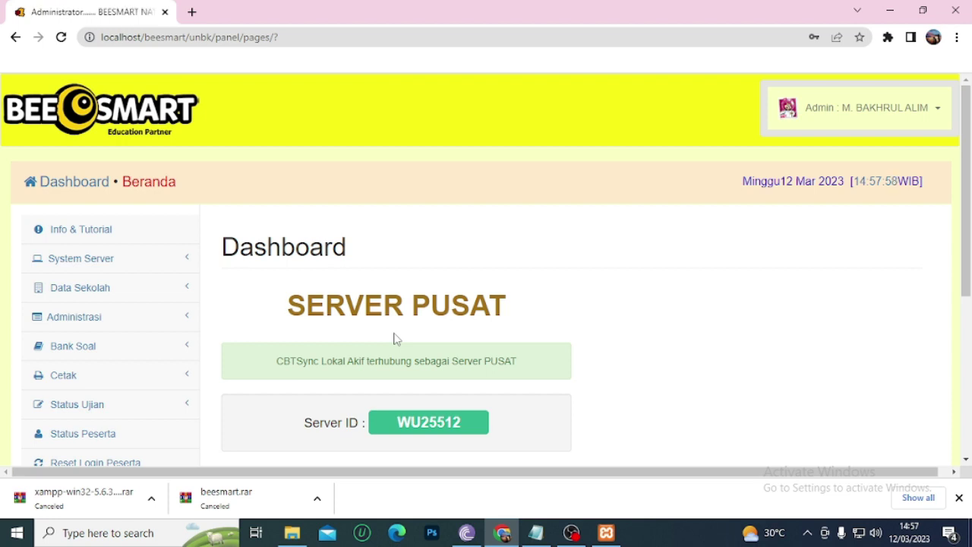
# Return to the desktop by minimizing Chrome and closing the htdocs folder window, and refresh the desktop
pyautogui.click(892, 12)
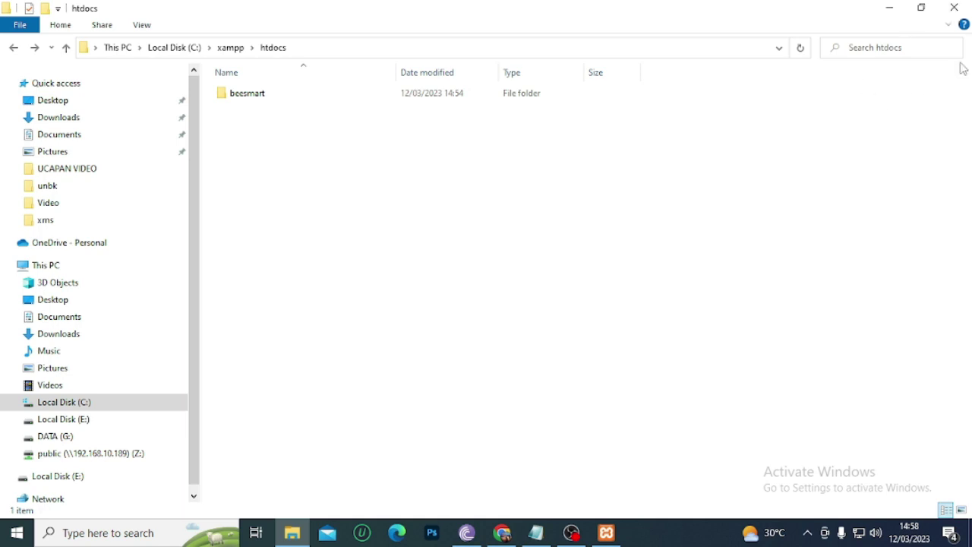
pyautogui.click(954, 11)
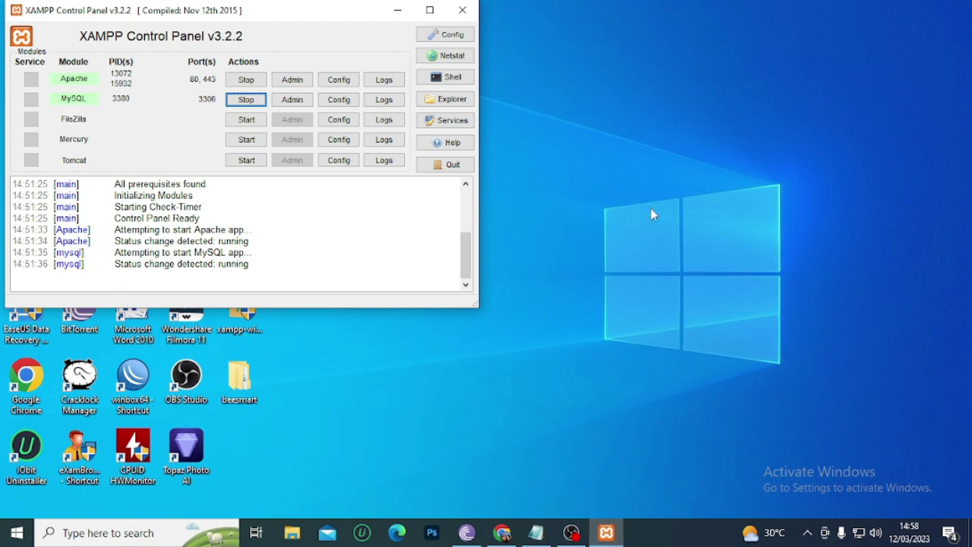
pyautogui.rightClick(651, 181)
pyautogui.click(698, 221)
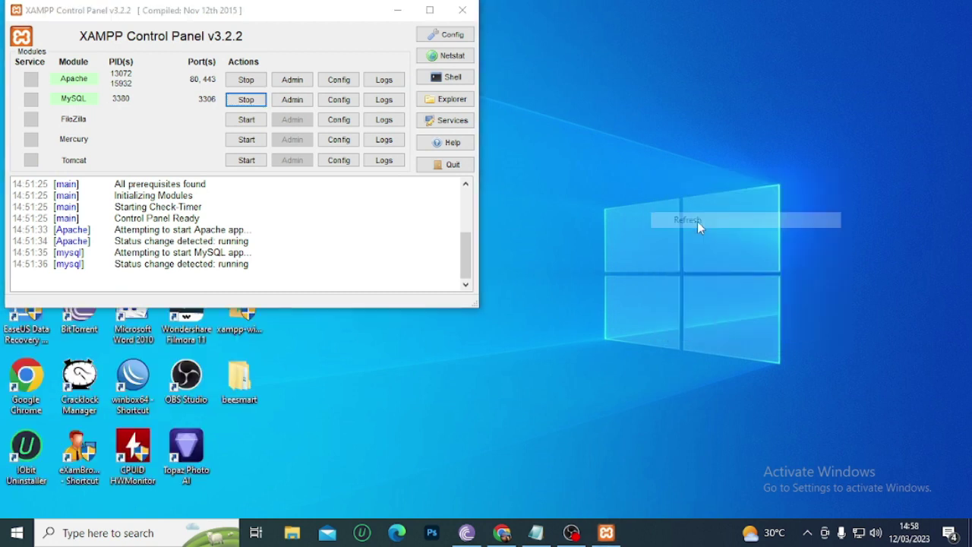